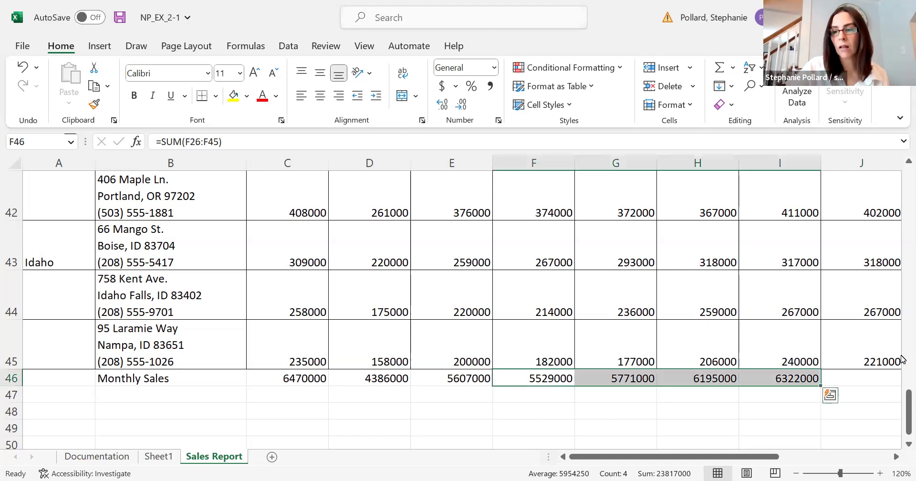
Scroll back up to the top of the Sales Report sheet to show the Home Furnishing Sales table
{"action": "left_click_drag", "start_coordinate": [904, 409], "coordinate": [903, 172]}
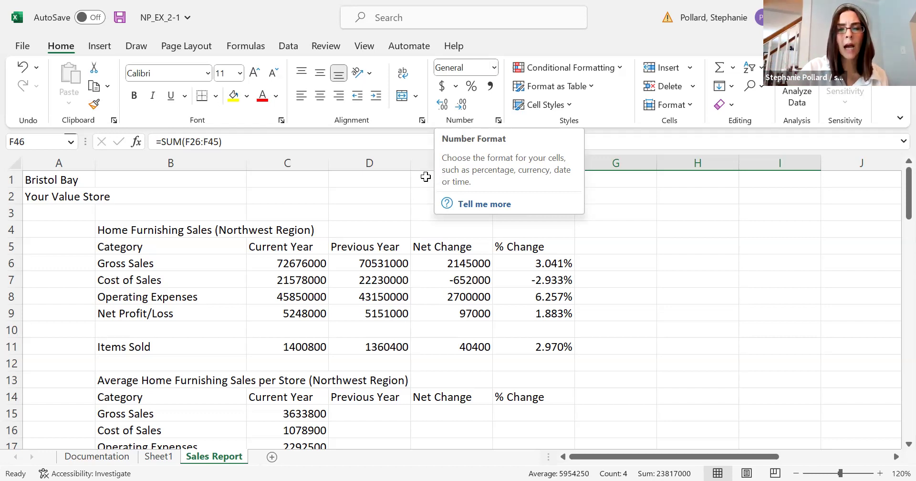
Select the % Change values F6:F11 and reset them to General format
{"action": "left_click", "coordinate": [416, 194]}
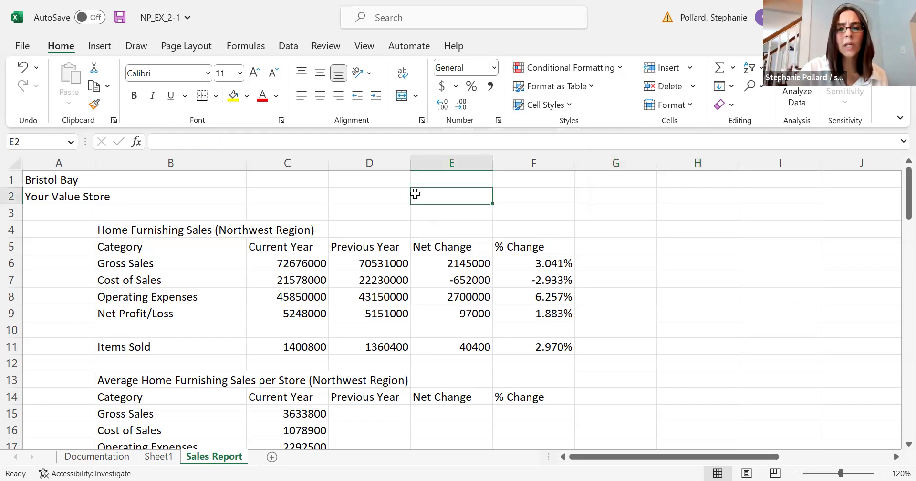
{"action": "left_click", "coordinate": [535, 265]}
{"action": "left_click_drag", "start_coordinate": [538, 290], "coordinate": [544, 347]}
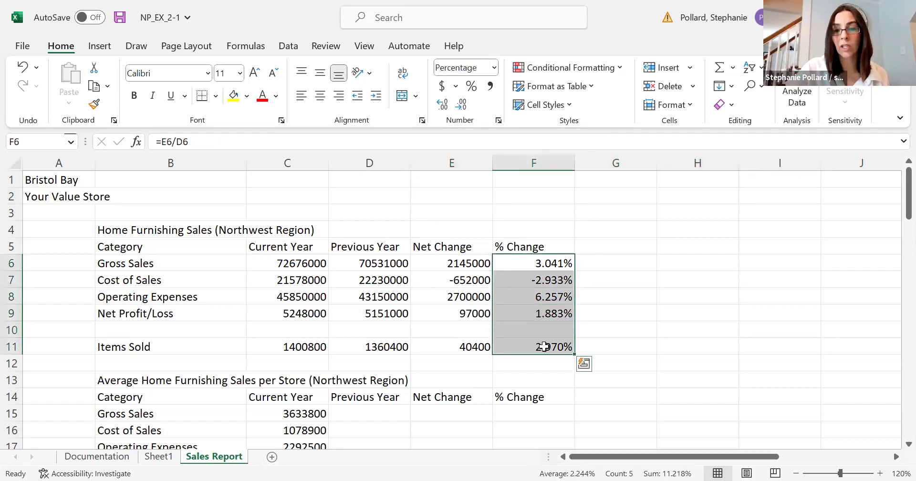
{"action": "left_click", "coordinate": [495, 68]}
{"action": "left_click", "coordinate": [486, 97]}
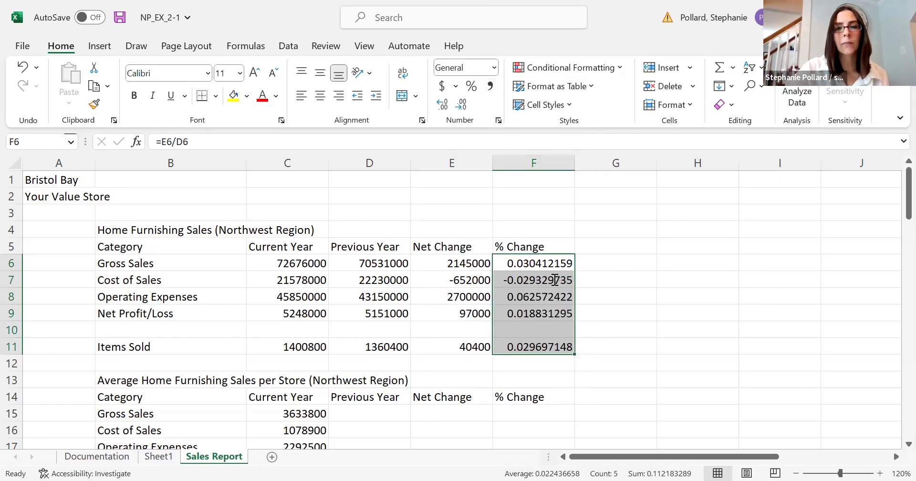
Show F6:F11 as percentages with three decimal places, such as 3.041%
{"action": "left_click", "coordinate": [472, 89]}
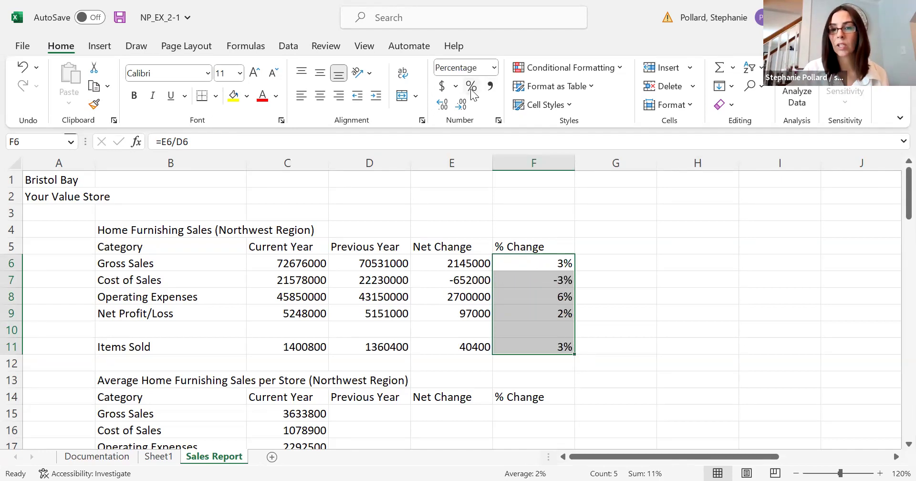
{"action": "left_click", "coordinate": [443, 109]}
{"action": "left_click", "coordinate": [444, 110]}
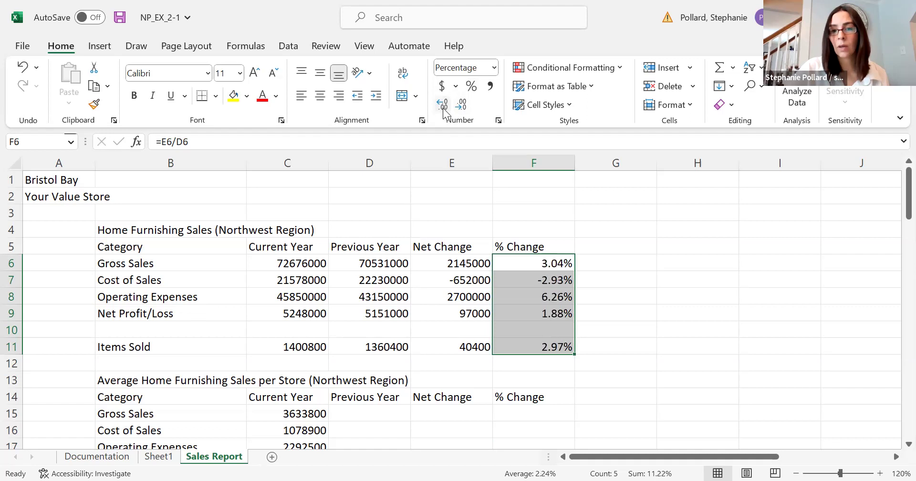
{"action": "left_click", "coordinate": [443, 109]}
{"action": "left_click", "coordinate": [443, 109]}
{"action": "left_click", "coordinate": [463, 107]}
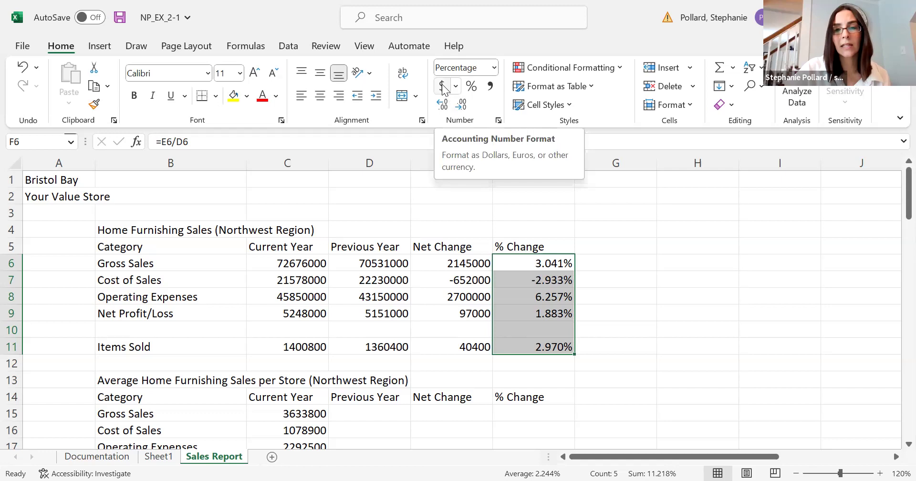
Try Accounting format on the Net Change values E6:E11, then revert them to General
{"action": "left_click", "coordinate": [393, 213]}
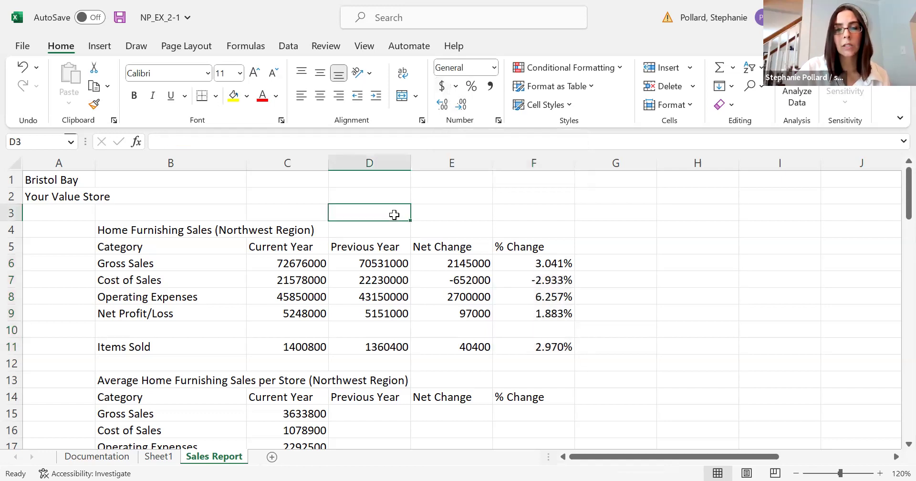
{"action": "left_click_drag", "start_coordinate": [444, 264], "coordinate": [450, 347]}
{"action": "left_click", "coordinate": [445, 87]}
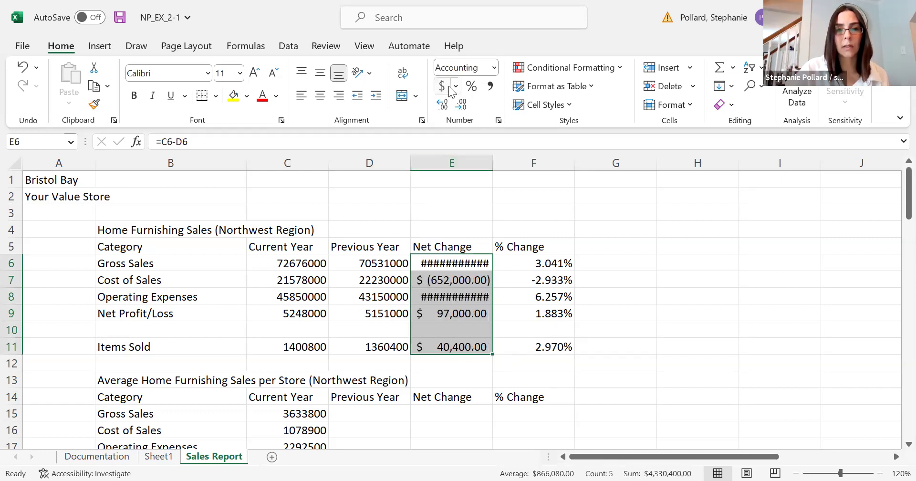
{"action": "left_click", "coordinate": [495, 67]}
{"action": "left_click", "coordinate": [482, 93]}
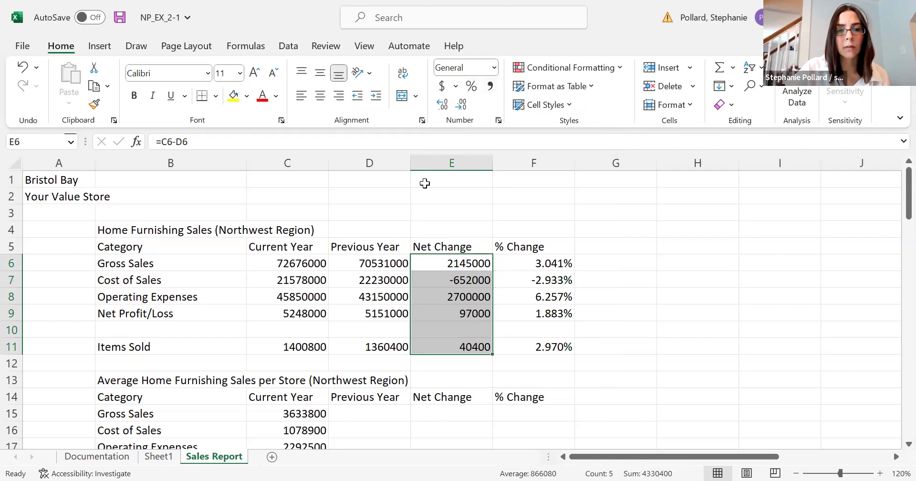
{"action": "left_click", "coordinate": [425, 184]}
Apply Accounting format to Previous Year D6:D11 and widen column D to fit the amounts
{"action": "left_click_drag", "start_coordinate": [375, 265], "coordinate": [374, 350]}
{"action": "left_click", "coordinate": [442, 86]}
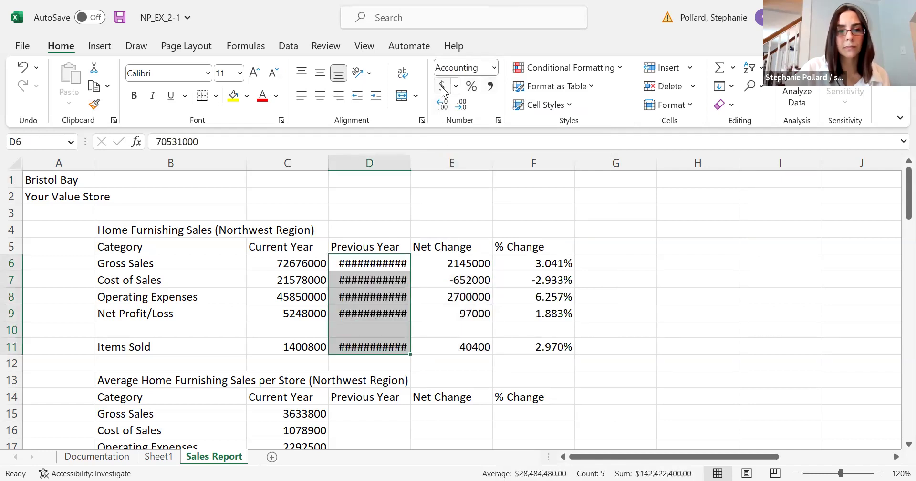
{"action": "left_click_drag", "start_coordinate": [410, 163], "coordinate": [453, 171]}
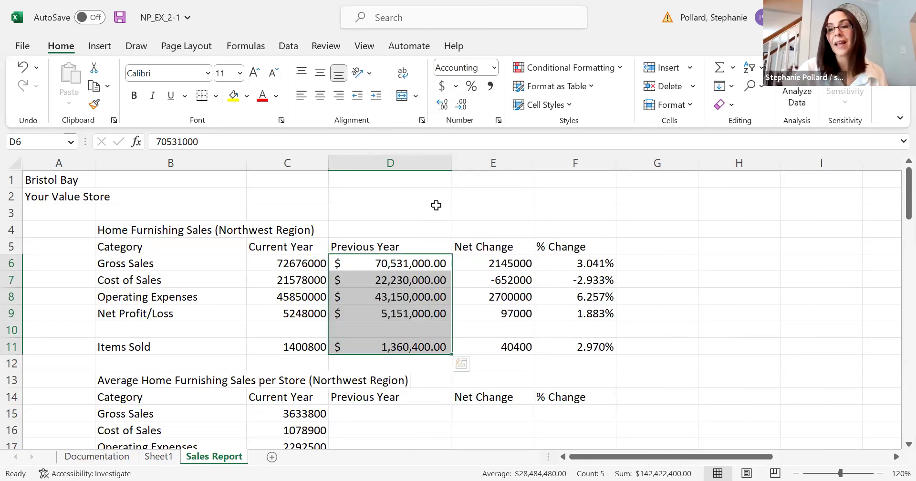
{"action": "left_click_drag", "start_coordinate": [452, 164], "coordinate": [415, 170]}
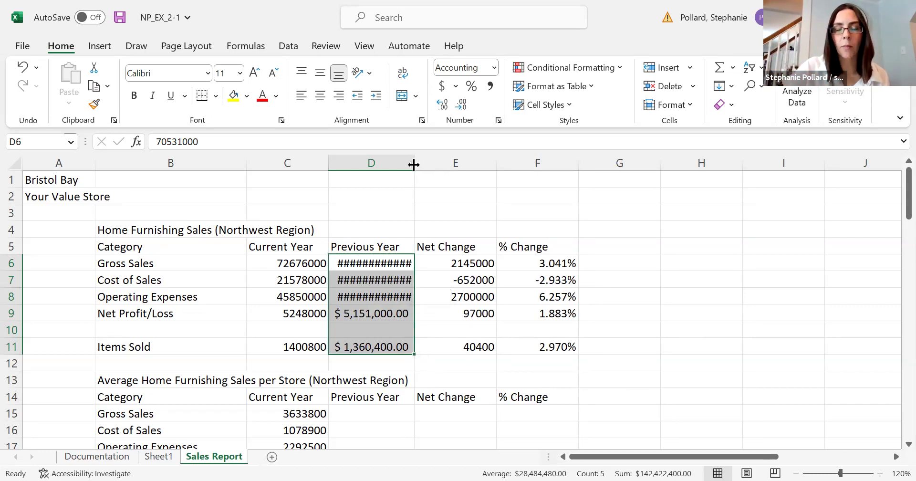
{"action": "left_click_drag", "start_coordinate": [415, 163], "coordinate": [435, 174]}
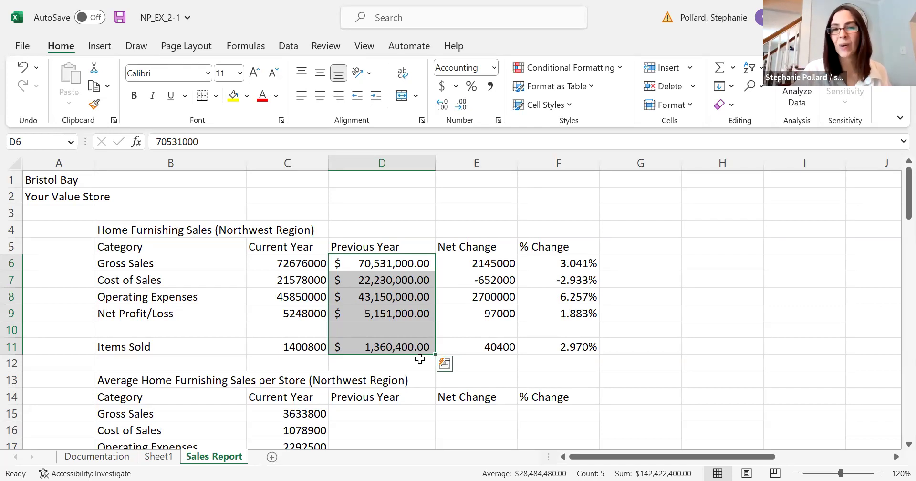
{"action": "left_click", "coordinate": [493, 70]}
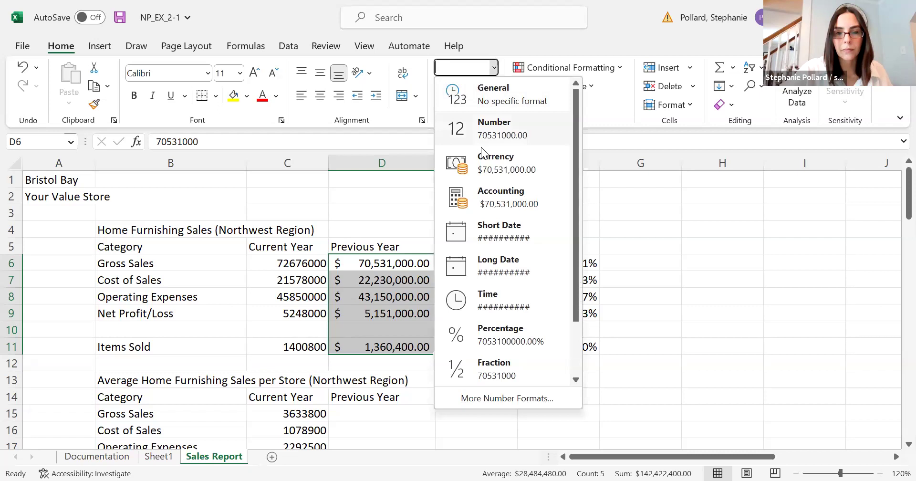
{"action": "left_click", "coordinate": [510, 171]}
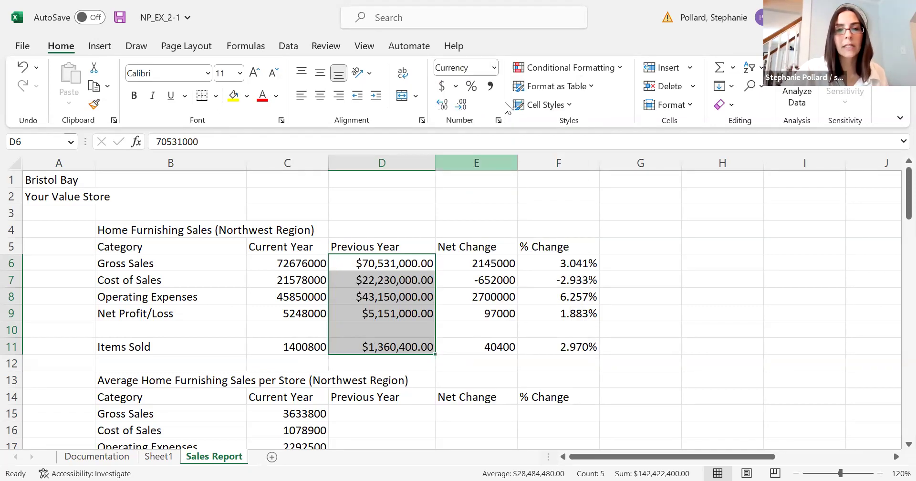
{"action": "left_click", "coordinate": [494, 68]}
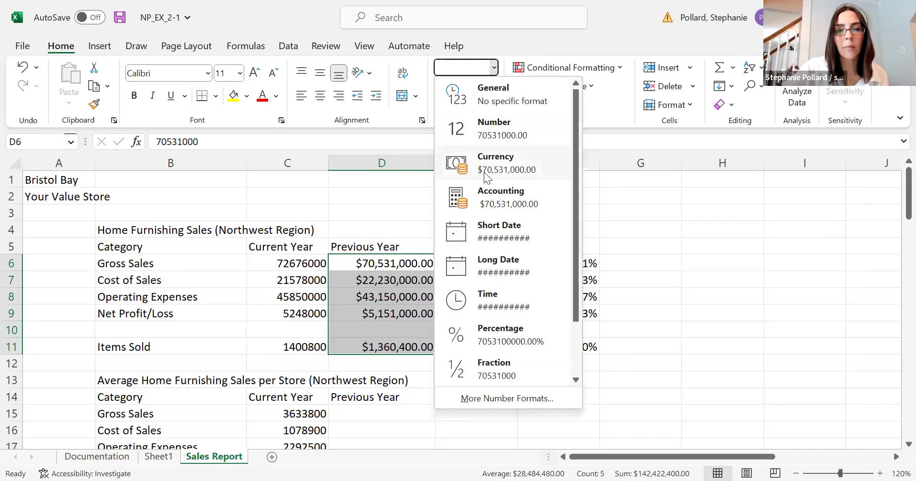
{"action": "left_click", "coordinate": [494, 205]}
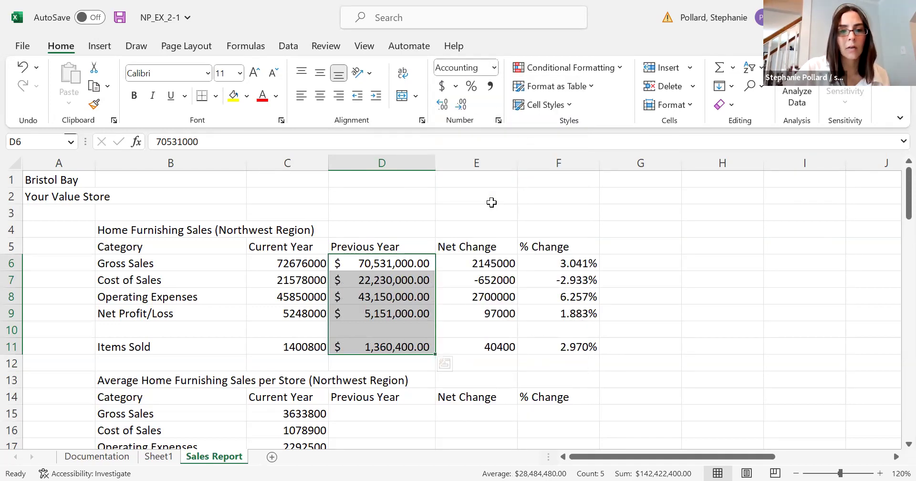
{"action": "left_click", "coordinate": [493, 67]}
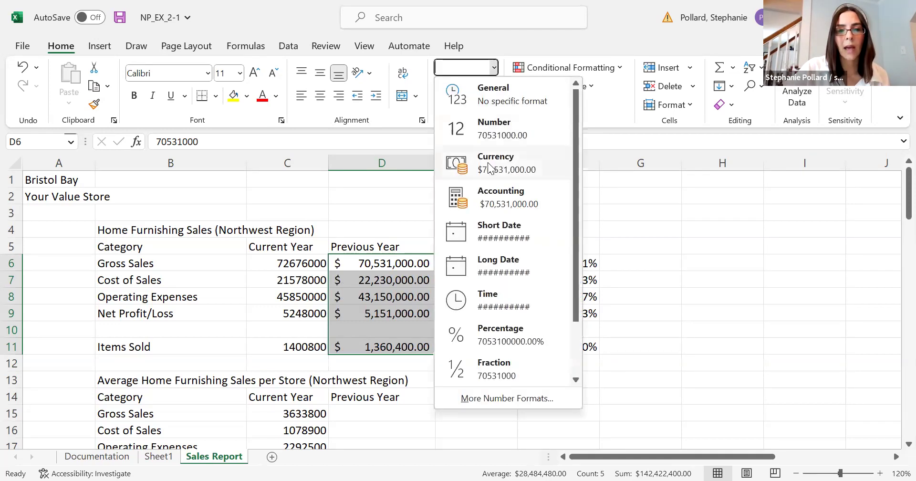
{"action": "left_click", "coordinate": [489, 167]}
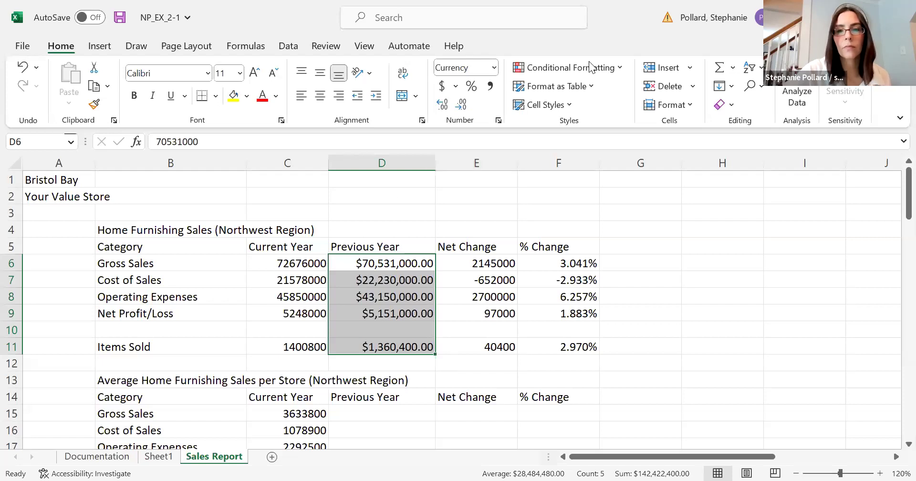
{"action": "left_click", "coordinate": [495, 67]}
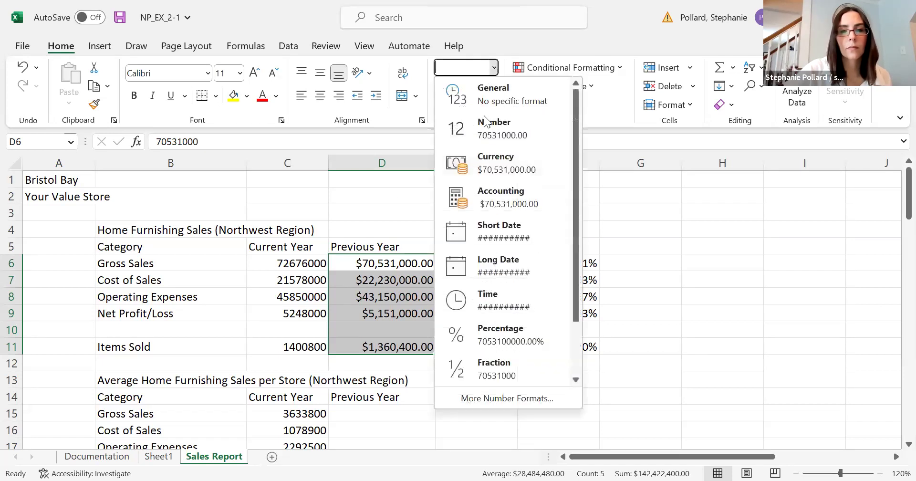
{"action": "left_click", "coordinate": [490, 187]}
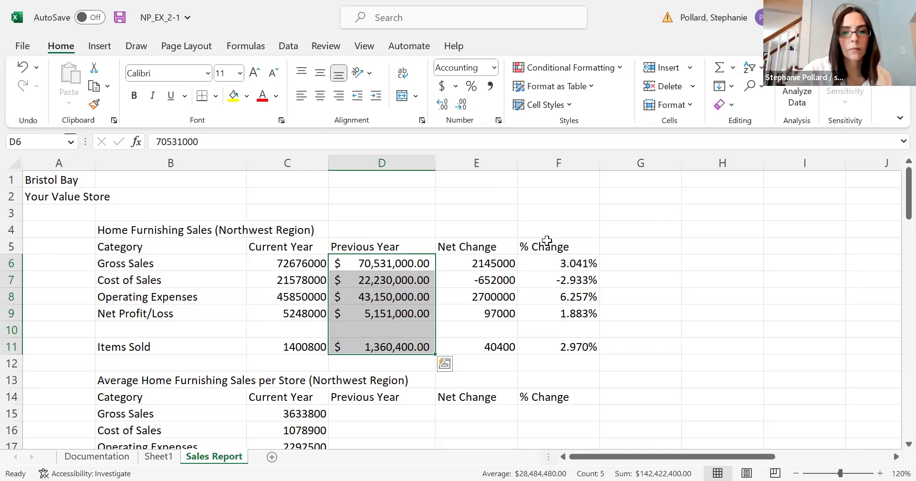
{"action": "left_click", "coordinate": [538, 202]}
Format the Net Change values E6:E11 as Accounting and widen column E to fit
{"action": "left_click", "coordinate": [492, 265]}
{"action": "left_click_drag", "start_coordinate": [491, 309], "coordinate": [491, 348]}
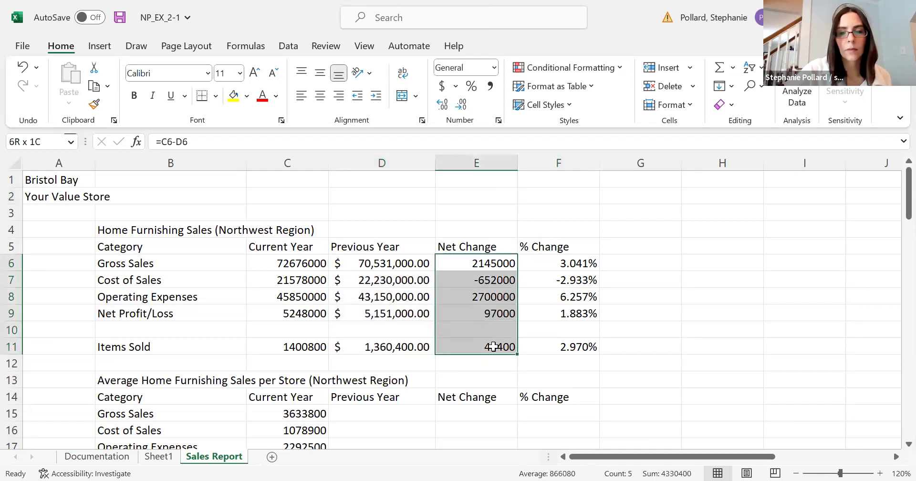
{"action": "left_click", "coordinate": [495, 69]}
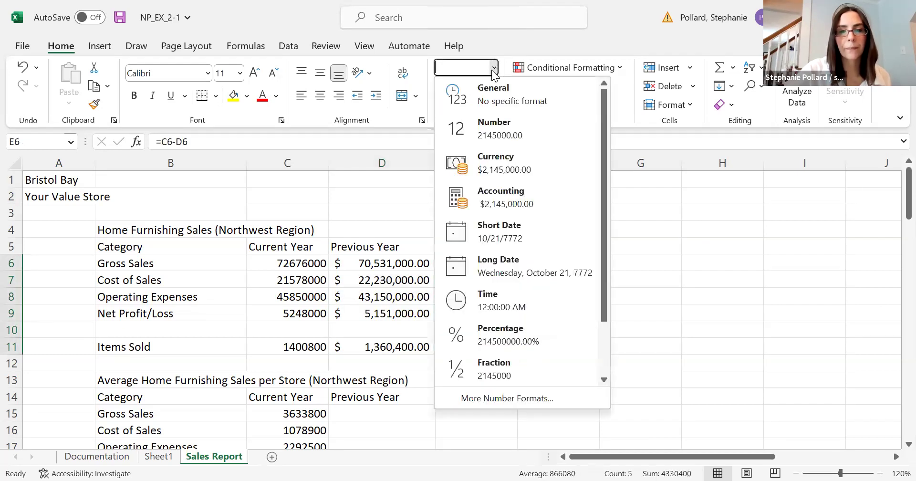
{"action": "left_click", "coordinate": [487, 160]}
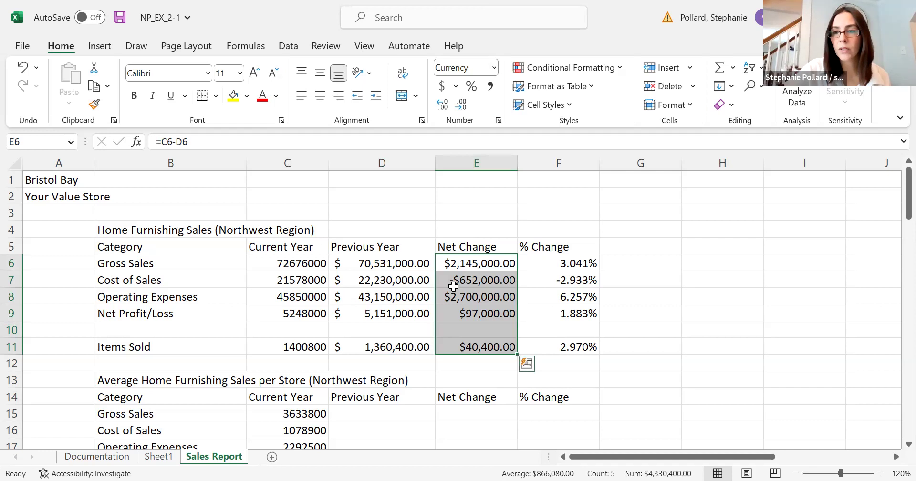
{"action": "left_click", "coordinate": [495, 67]}
{"action": "left_click", "coordinate": [495, 199]}
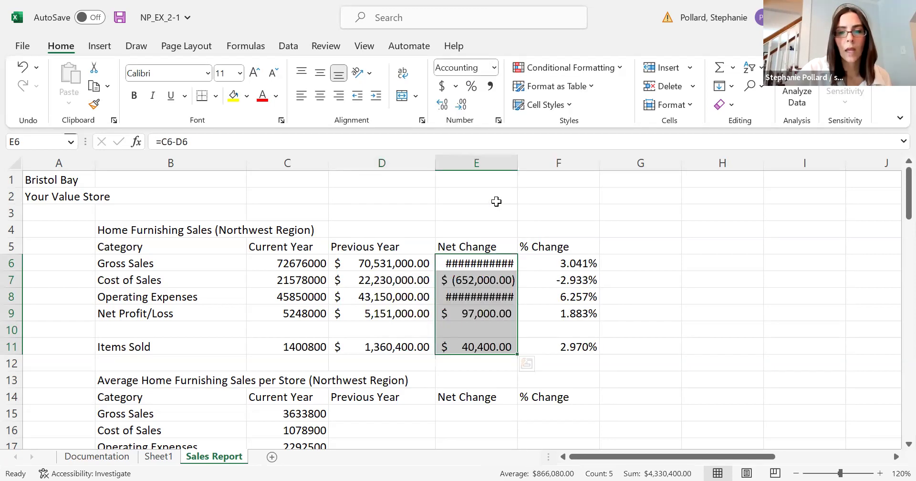
{"action": "left_click_drag", "start_coordinate": [517, 162], "coordinate": [549, 162]}
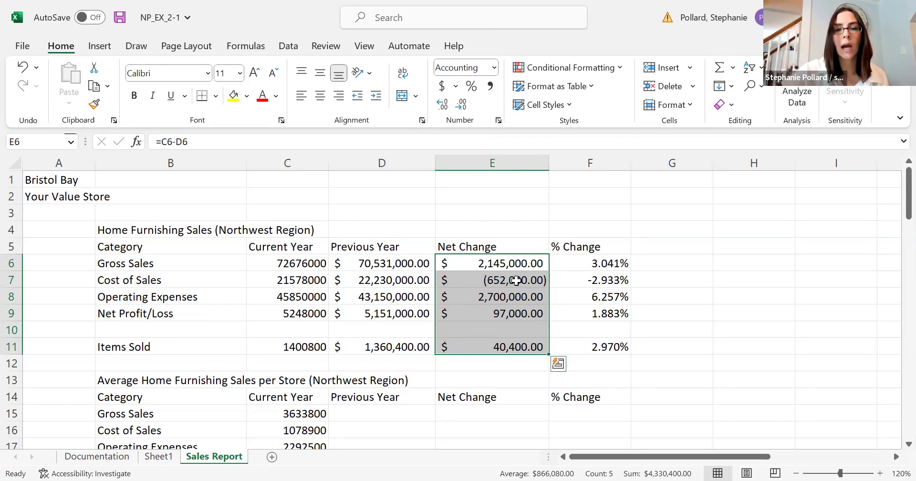
Compare Currency and General formats on E6:E11, then reapply Accounting
{"action": "left_click", "coordinate": [495, 67]}
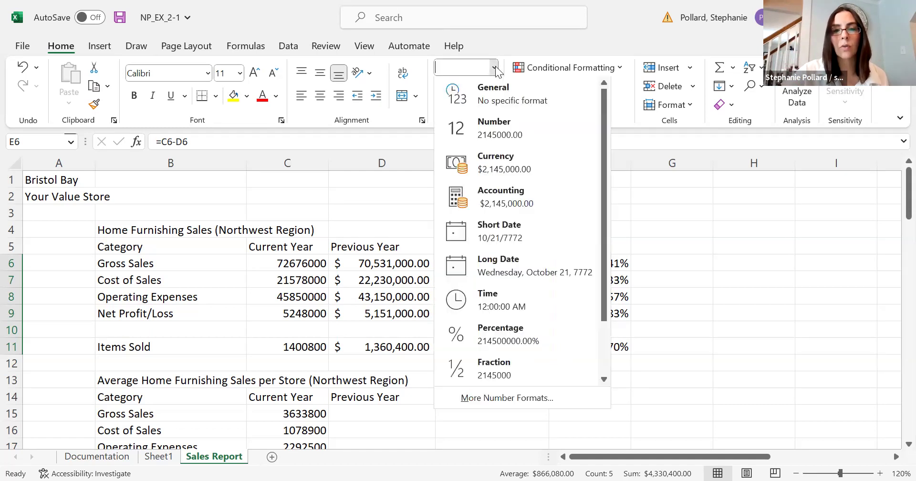
{"action": "left_click", "coordinate": [492, 172]}
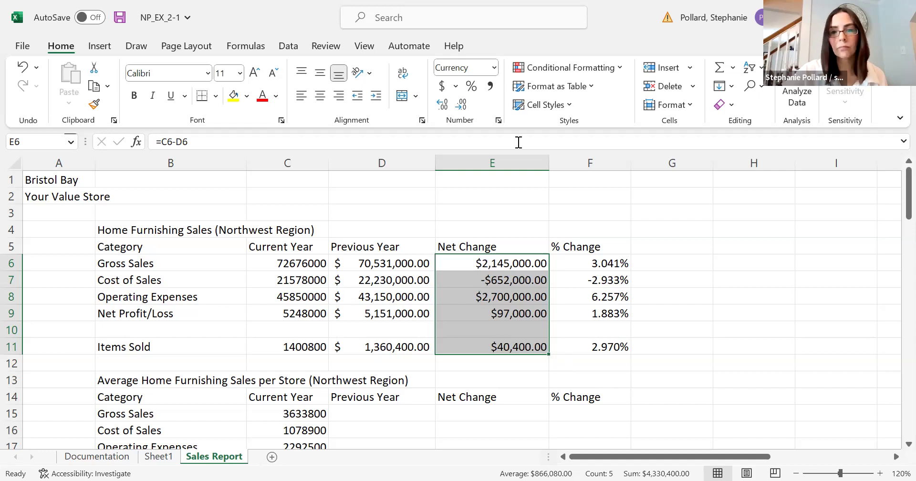
{"action": "left_click", "coordinate": [494, 68]}
{"action": "left_click", "coordinate": [487, 94]}
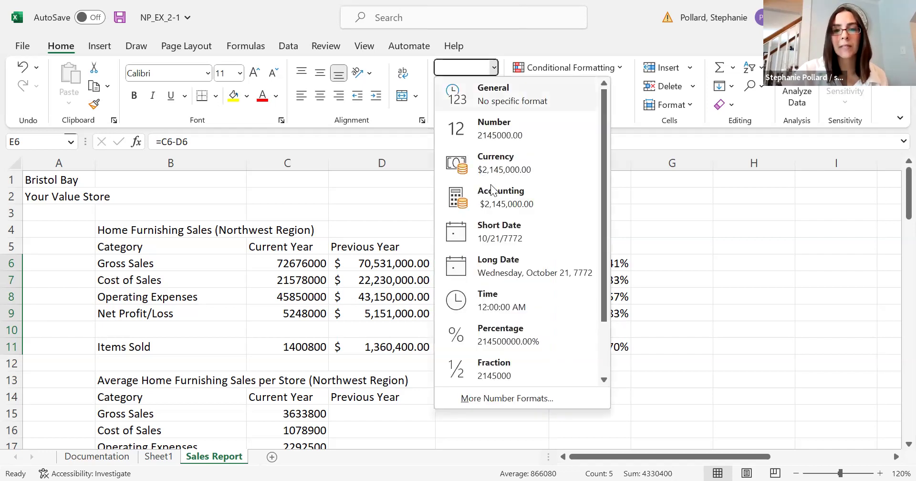
{"action": "left_click", "coordinate": [491, 197]}
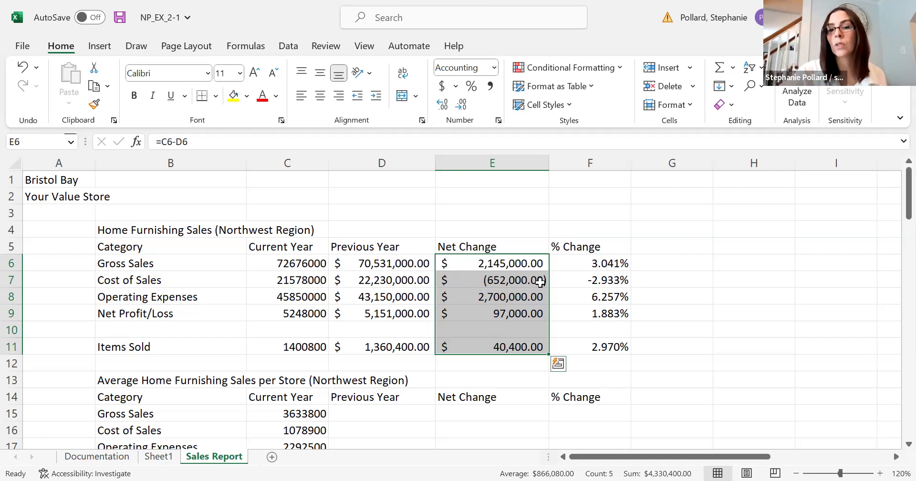
Color the negative Cost of Sales net change in E7, $ (652,000.00), red
{"action": "left_click", "coordinate": [535, 225]}
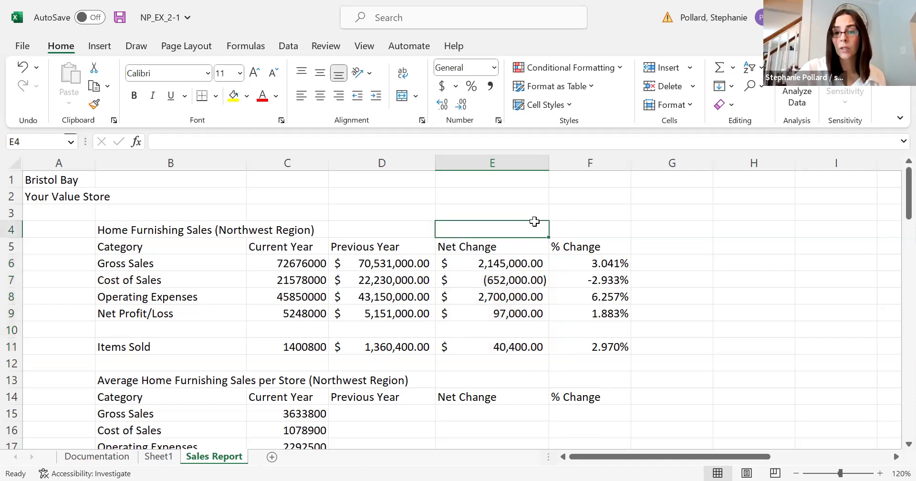
{"action": "left_click", "coordinate": [519, 280]}
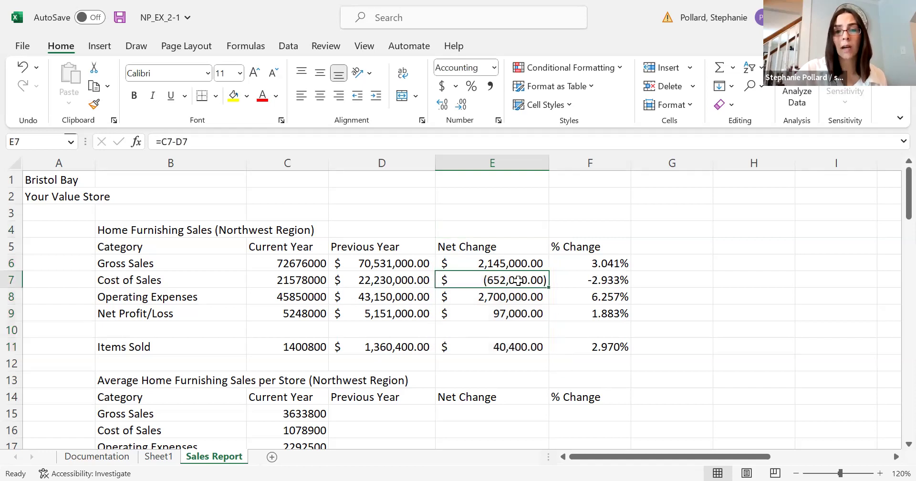
{"action": "left_click", "coordinate": [262, 96]}
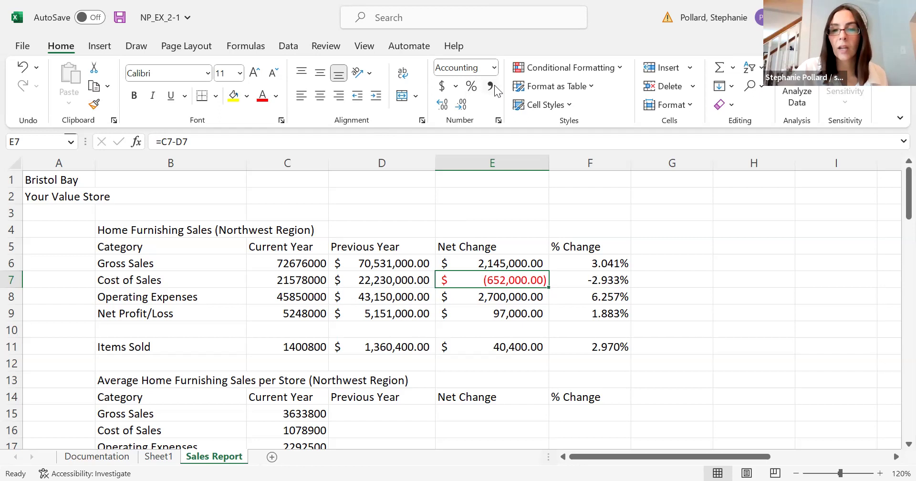
{"action": "left_click", "coordinate": [309, 264]}
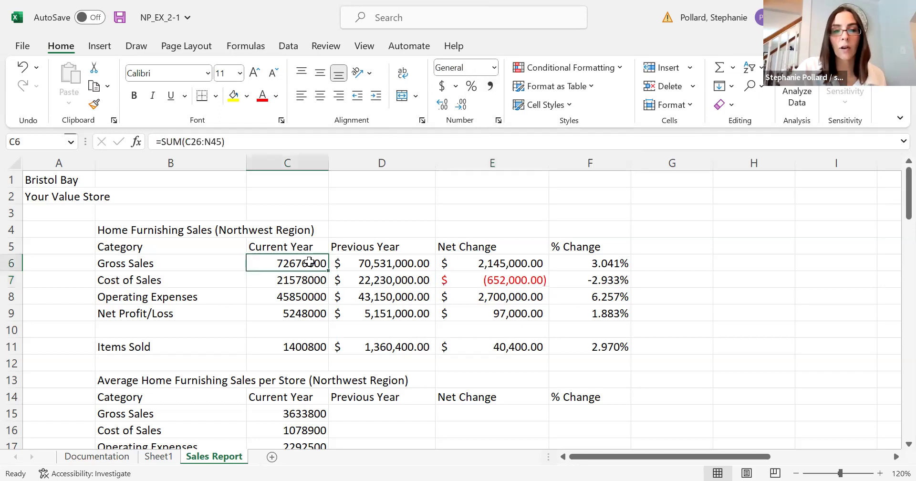
Apply Comma Style to C6, widen column C, and drop the decimals to show 72,676,000
{"action": "left_click", "coordinate": [491, 86]}
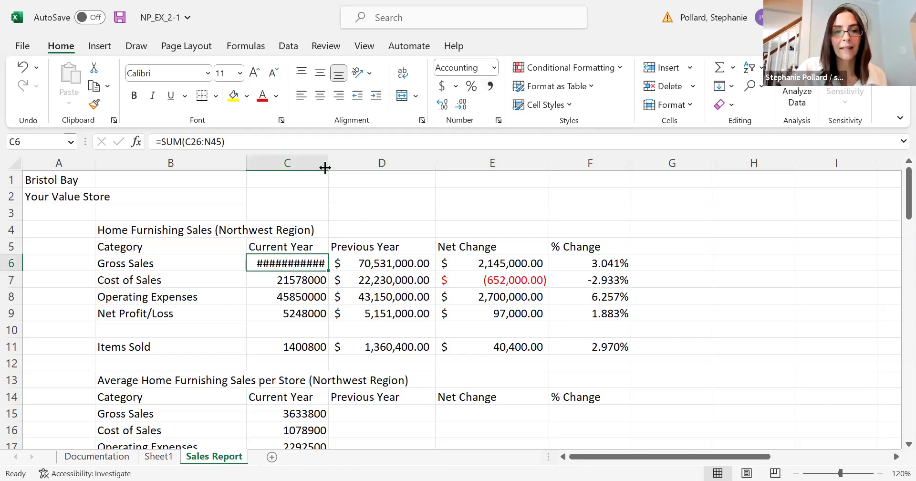
{"action": "left_click_drag", "start_coordinate": [329, 163], "coordinate": [357, 164]}
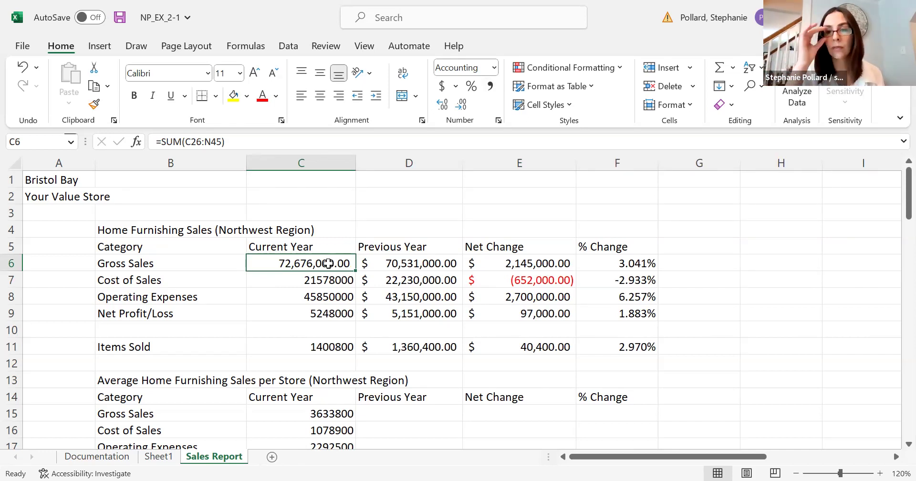
{"action": "left_click", "coordinate": [457, 109]}
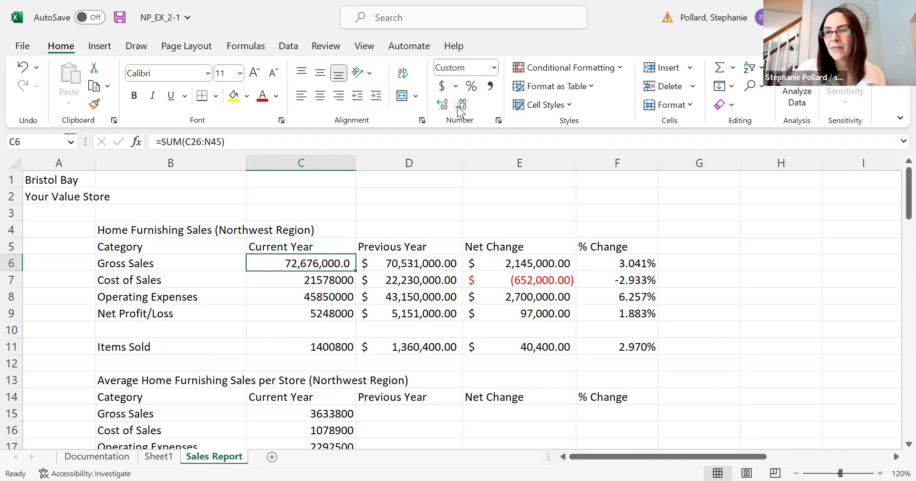
{"action": "left_click", "coordinate": [458, 109]}
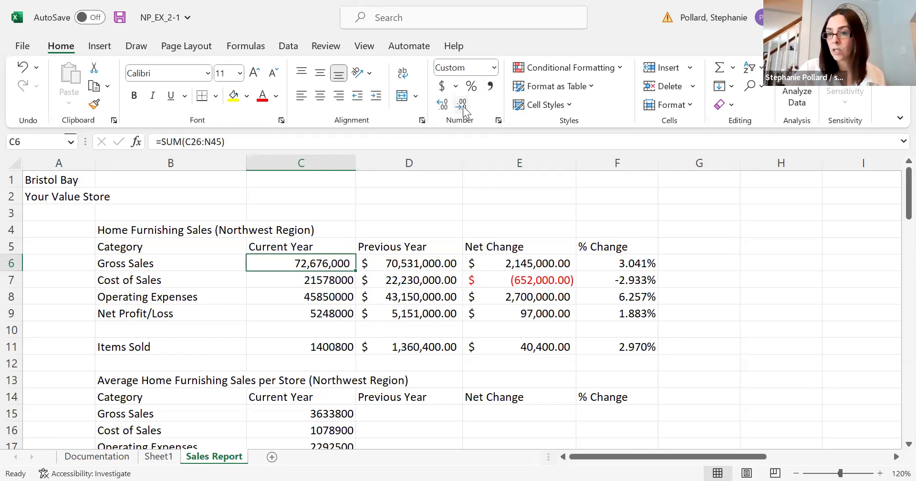
{"action": "left_click", "coordinate": [442, 105]}
{"action": "left_click", "coordinate": [443, 105]}
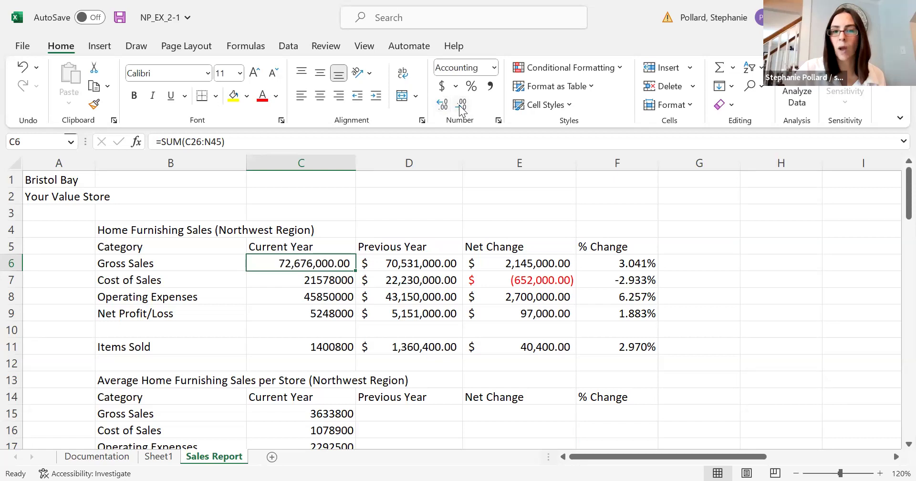
{"action": "left_click", "coordinate": [461, 108]}
{"action": "left_click", "coordinate": [461, 109]}
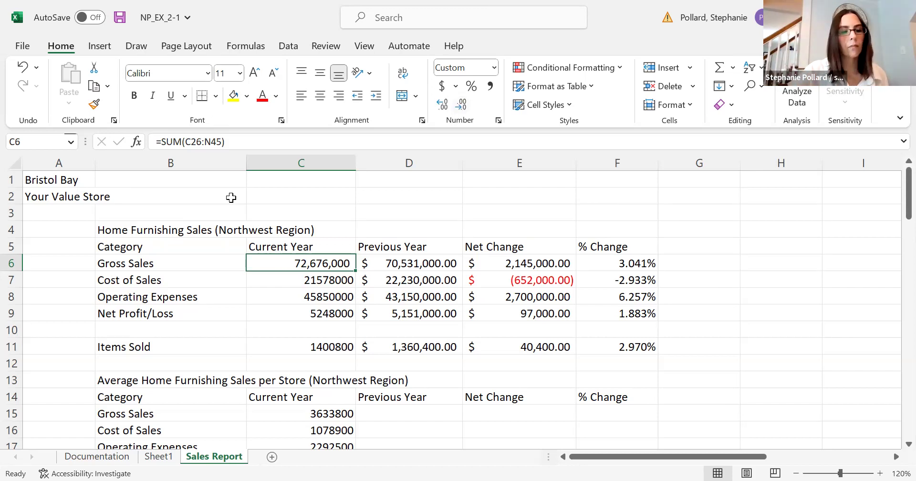
{"action": "left_click", "coordinate": [117, 459]}
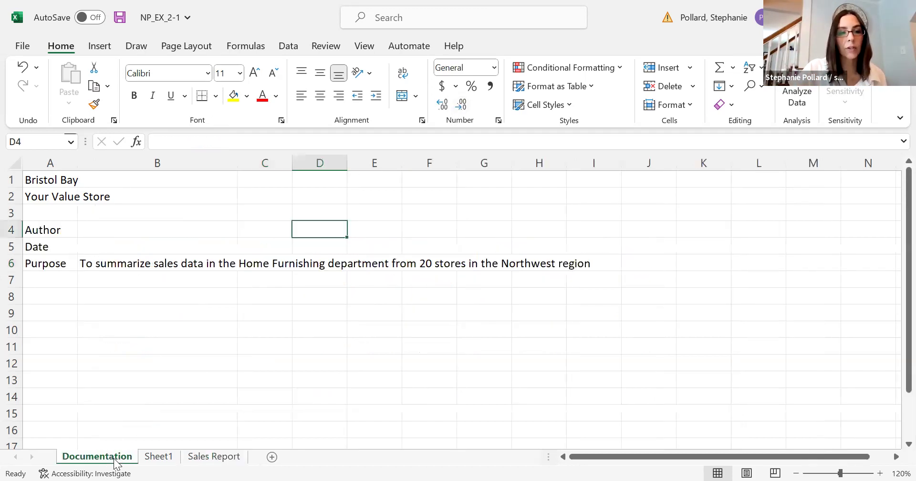
{"action": "left_click", "coordinate": [138, 249]}
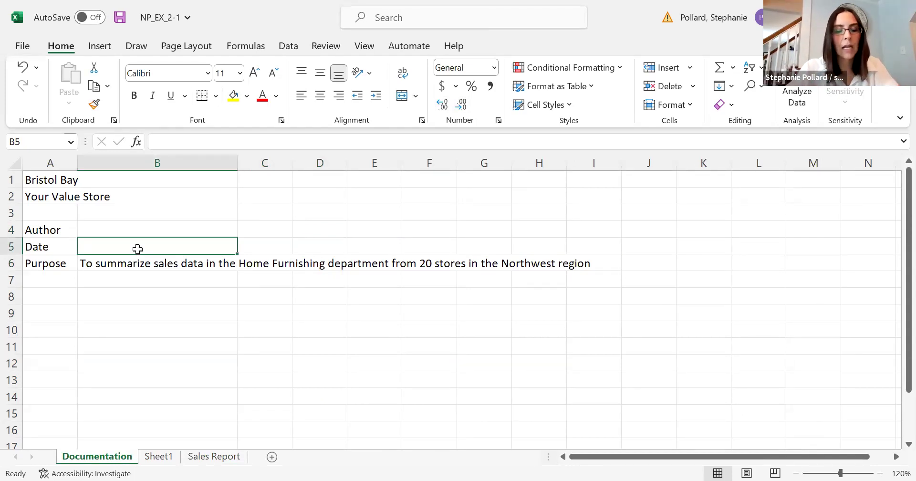
{"action": "type", "text": "December "}
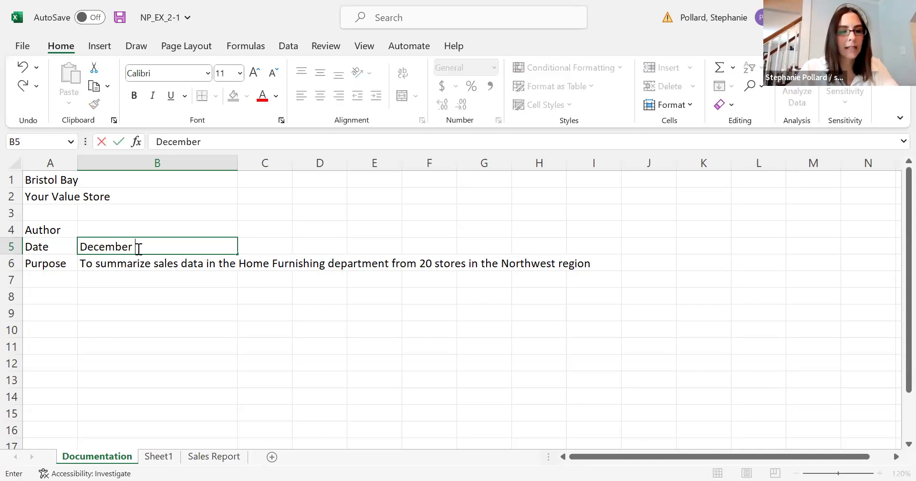
{"action": "type", "text": "31, 2022"}
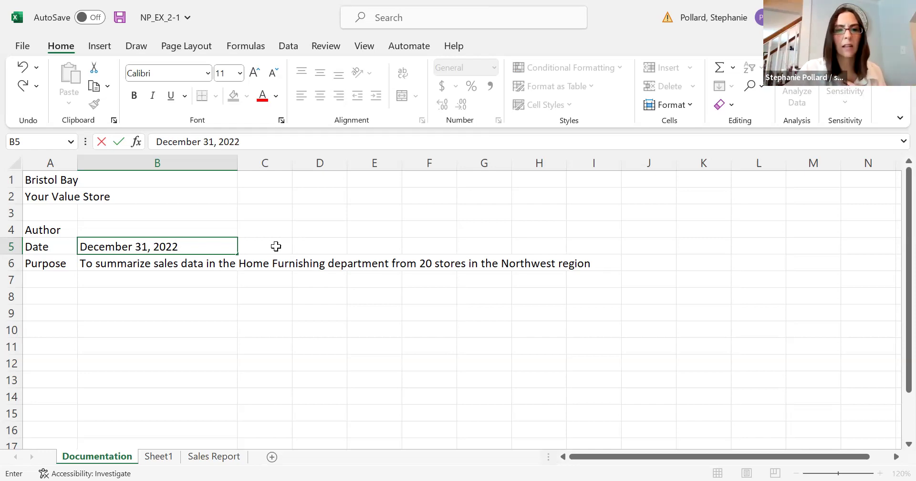
{"action": "key", "text": "Return"}
{"action": "left_click", "coordinate": [151, 248]}
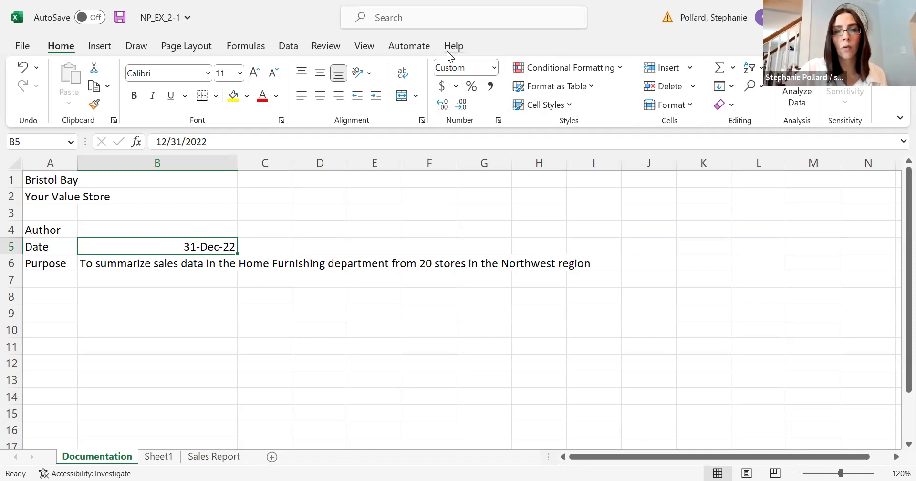
Switch B5's date to Long Date so it reads Saturday, December 31, 2022
{"action": "left_click", "coordinate": [495, 67]}
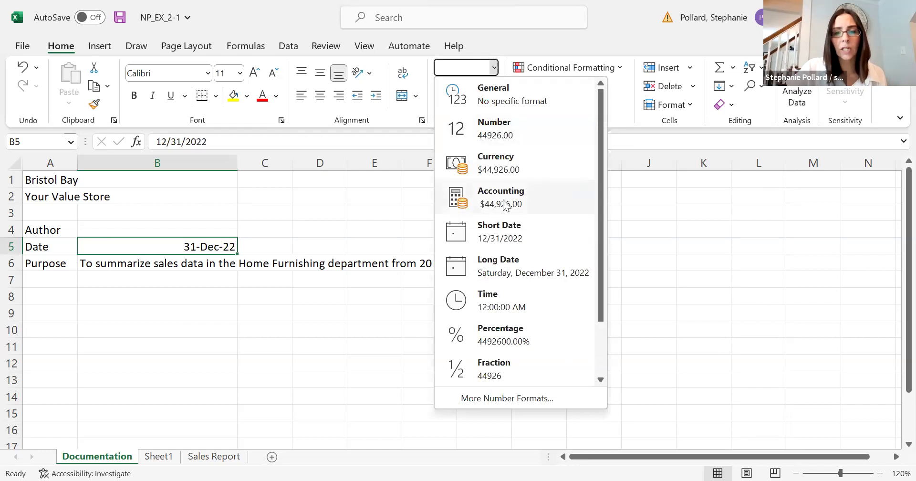
{"action": "left_click", "coordinate": [502, 260]}
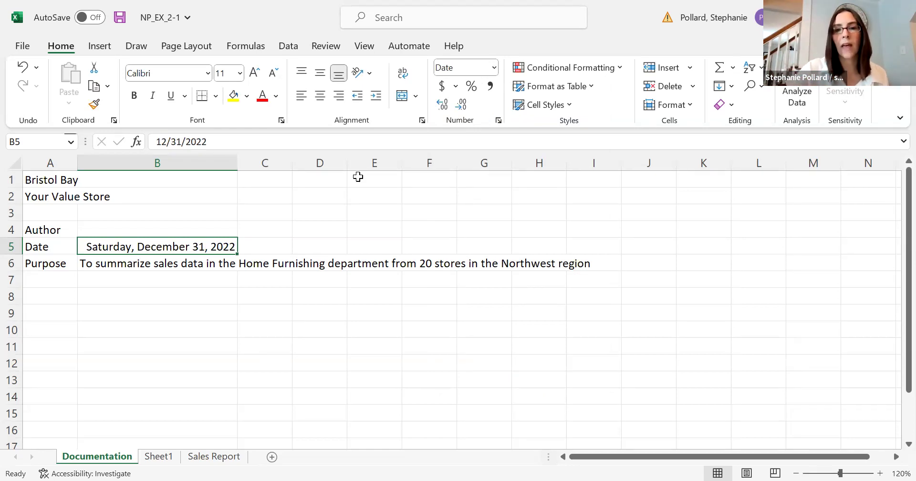
{"action": "left_click", "coordinate": [494, 68]}
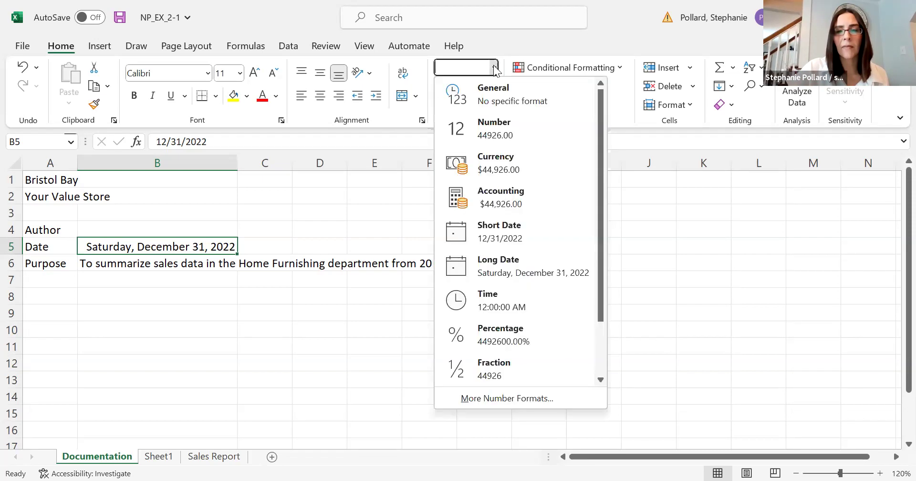
{"action": "left_click", "coordinate": [492, 236]}
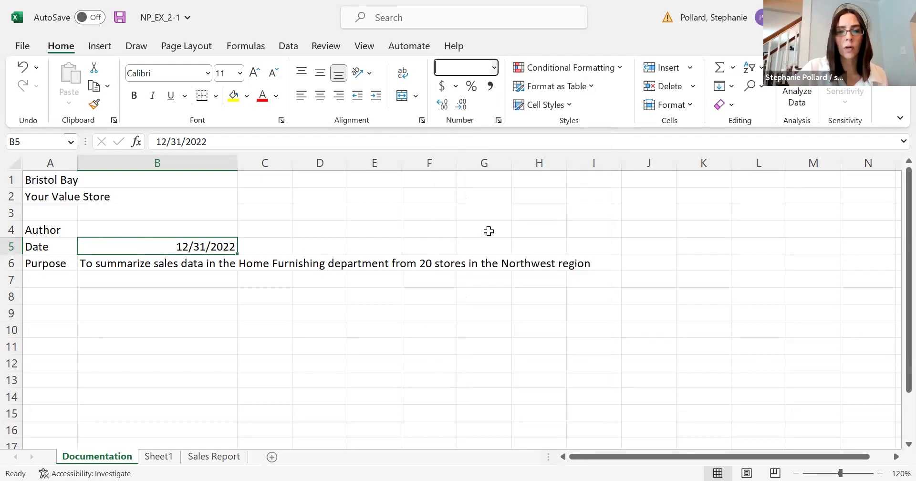
{"action": "left_click", "coordinate": [494, 68]}
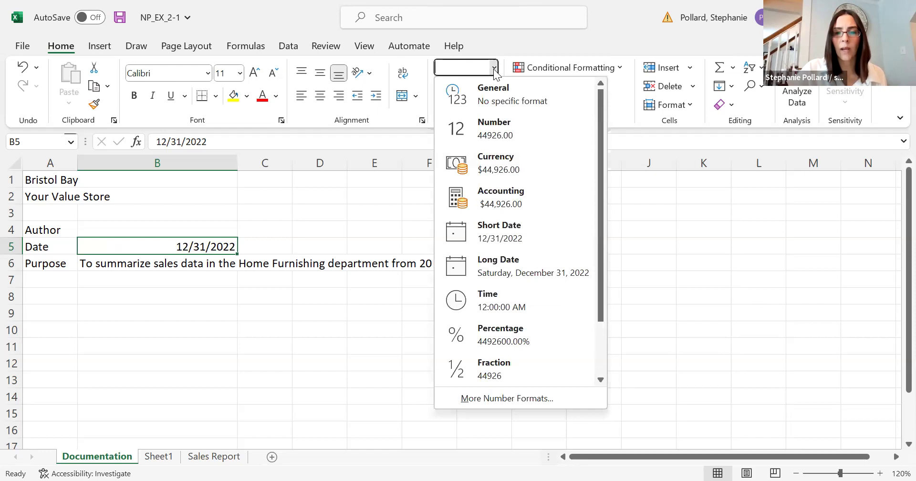
{"action": "left_click", "coordinate": [506, 276]}
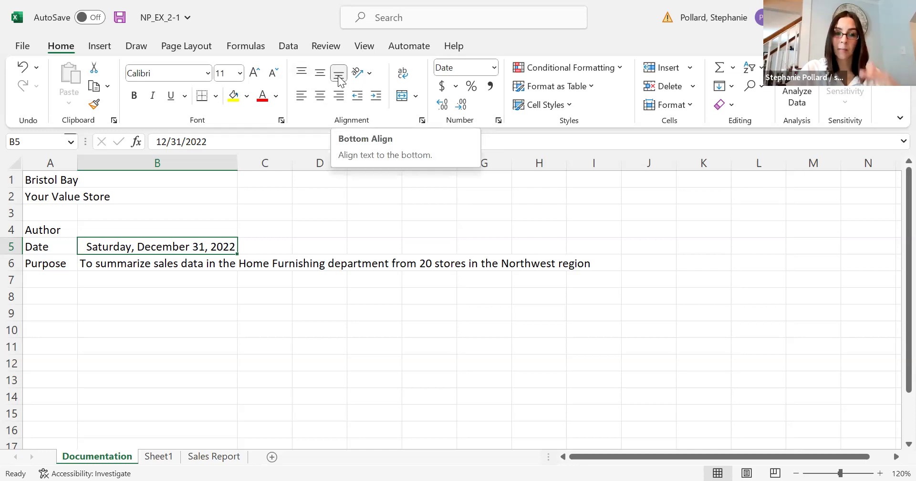
Make row 5 about 39 points tall and widen column B to 37.00
{"action": "left_click", "coordinate": [15, 246]}
{"action": "left_click_drag", "start_coordinate": [11, 238], "coordinate": [11, 213]}
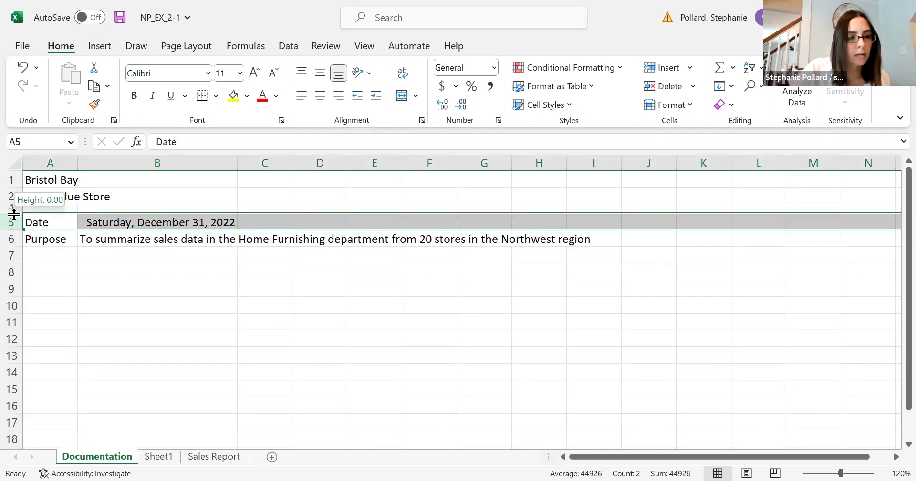
{"action": "double_click", "coordinate": [13, 213]}
{"action": "left_click_drag", "start_coordinate": [11, 246], "coordinate": [14, 273]}
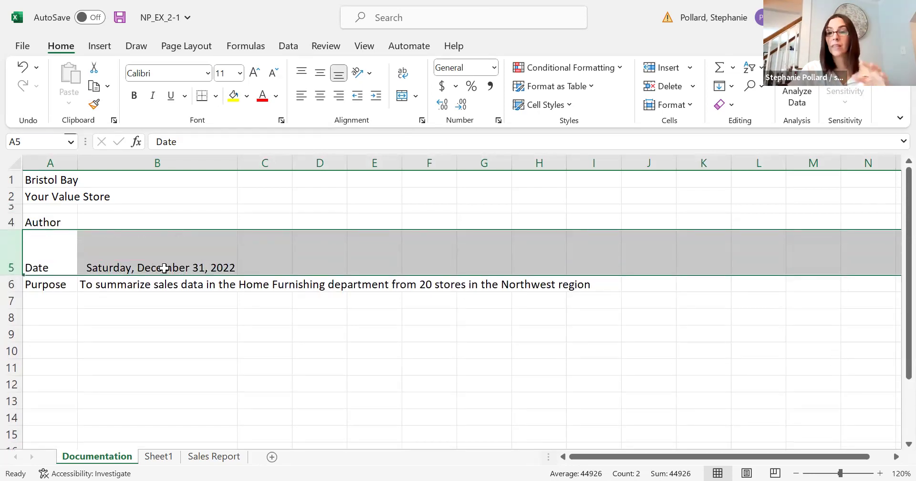
{"action": "left_click_drag", "start_coordinate": [237, 163], "coordinate": [315, 163]}
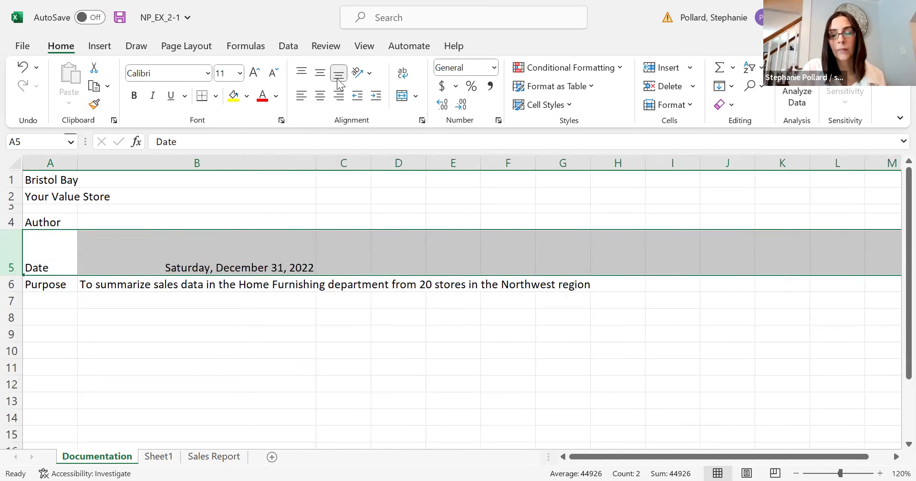
Top-align the contents of row 5
{"action": "left_click", "coordinate": [320, 72]}
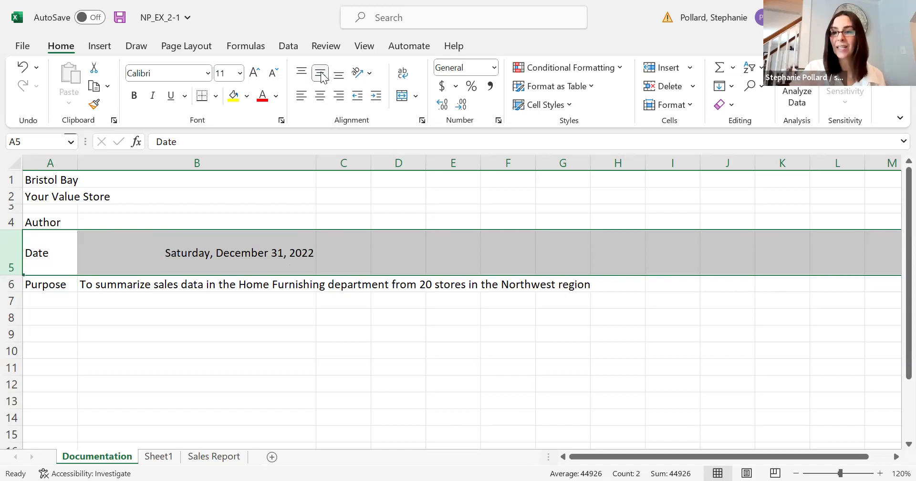
{"action": "left_click", "coordinate": [304, 76]}
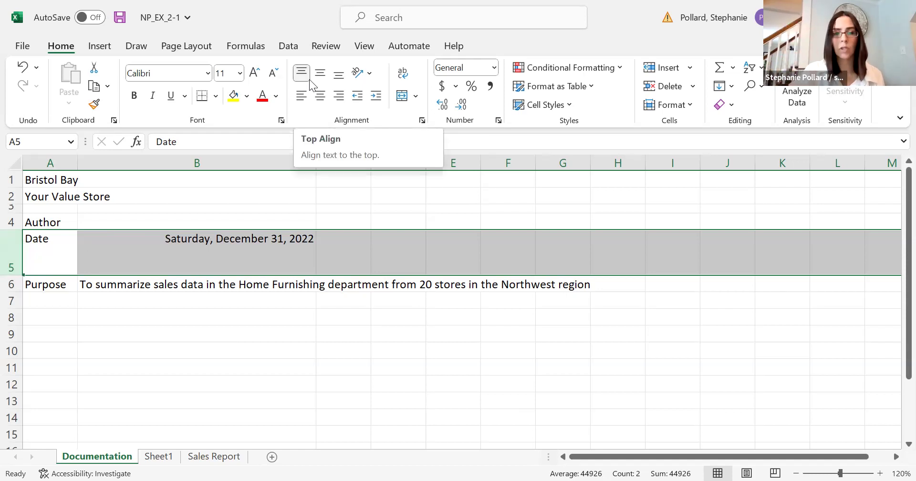
{"action": "left_click", "coordinate": [251, 315]}
Center the B5 date vertically and compare left, center and right horizontal alignment
{"action": "left_click", "coordinate": [242, 245]}
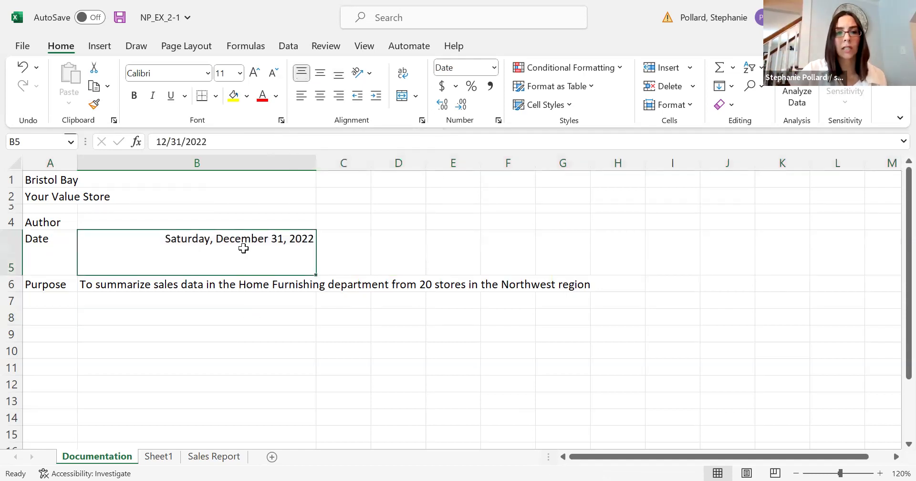
{"action": "left_click", "coordinate": [321, 77]}
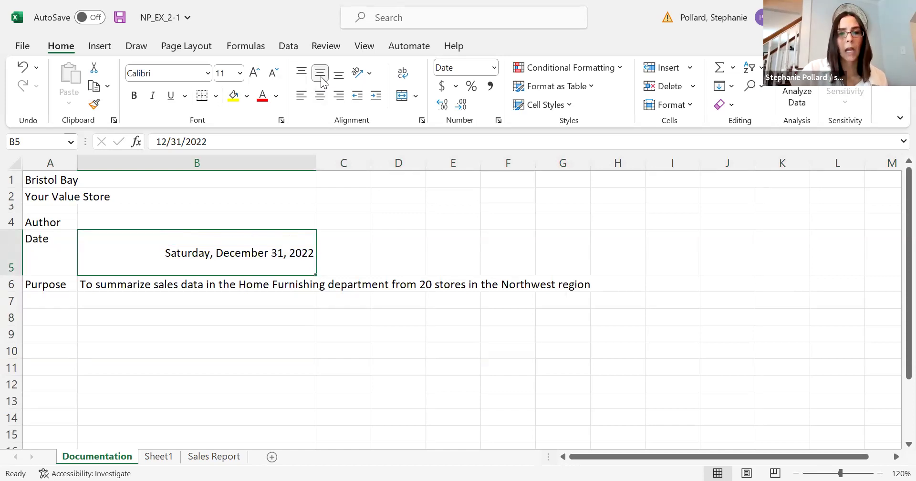
{"action": "left_click", "coordinate": [301, 98]}
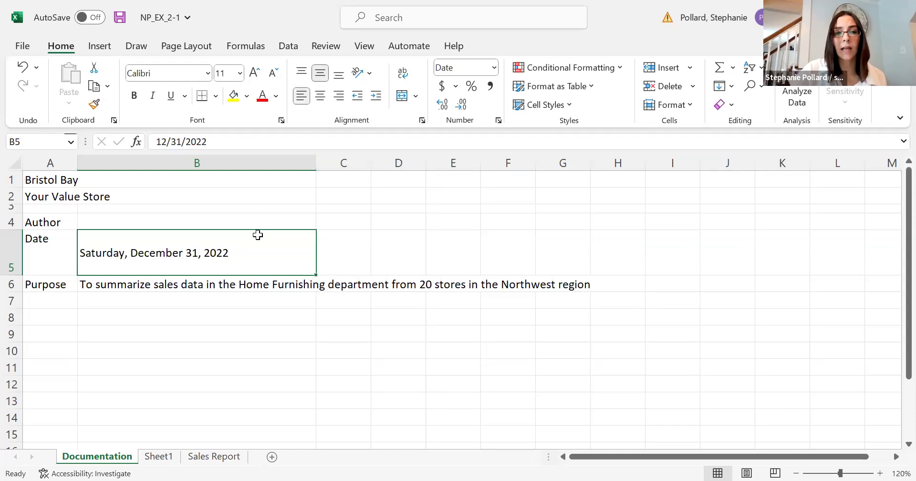
{"action": "left_click", "coordinate": [319, 97]}
{"action": "left_click", "coordinate": [339, 96]}
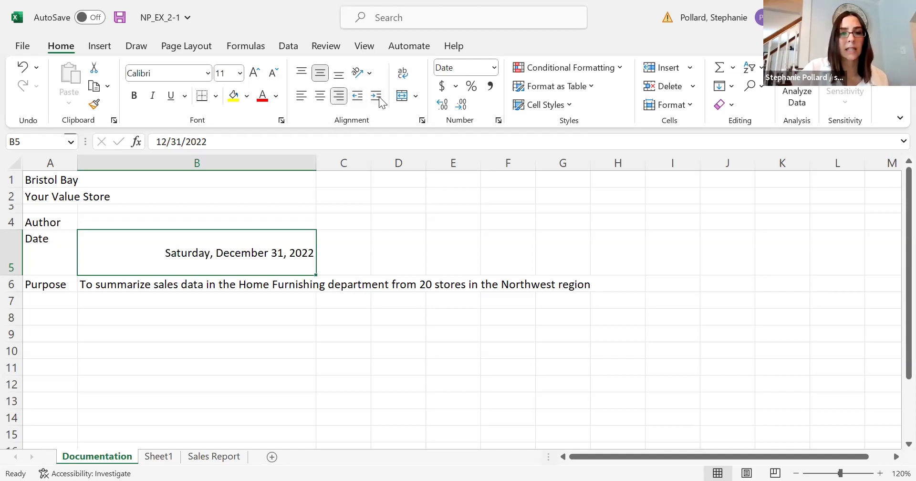
Left-align the B5 date and indent it from the cell edge
{"action": "left_click", "coordinate": [380, 101]}
{"action": "left_click", "coordinate": [359, 102]}
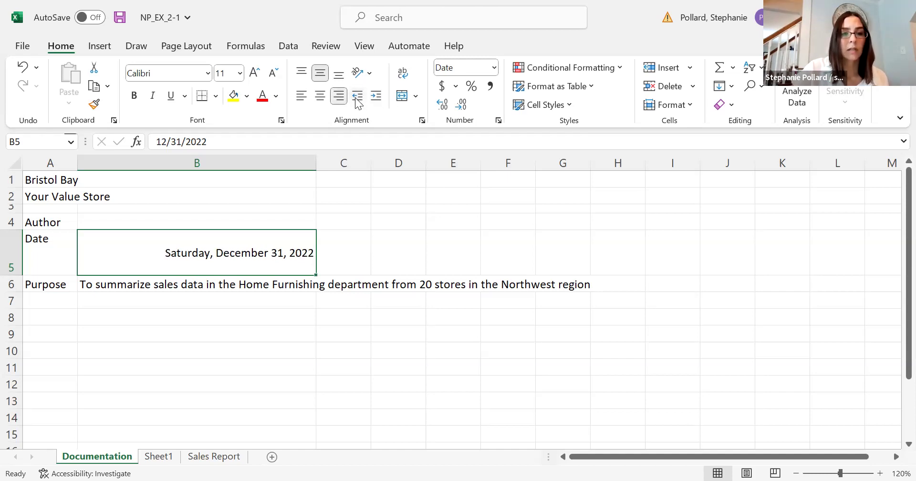
{"action": "left_click", "coordinate": [377, 98]}
{"action": "left_click", "coordinate": [377, 98]}
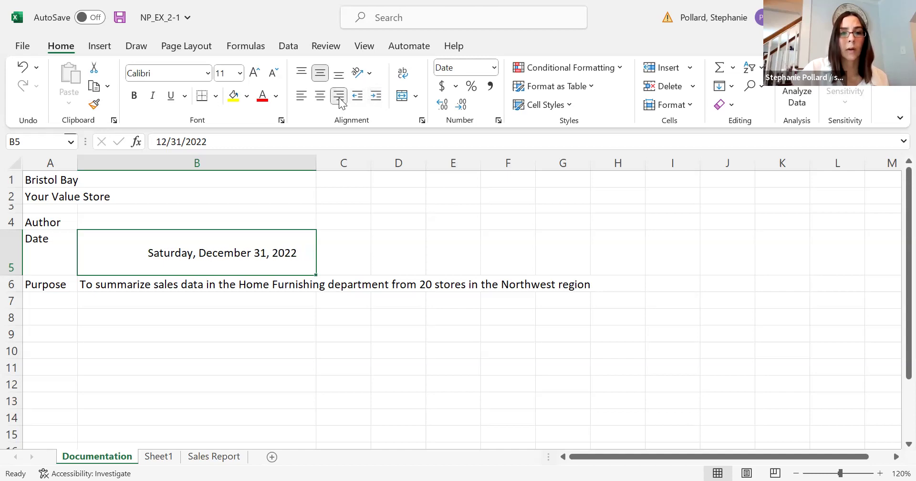
{"action": "left_click", "coordinate": [301, 97]}
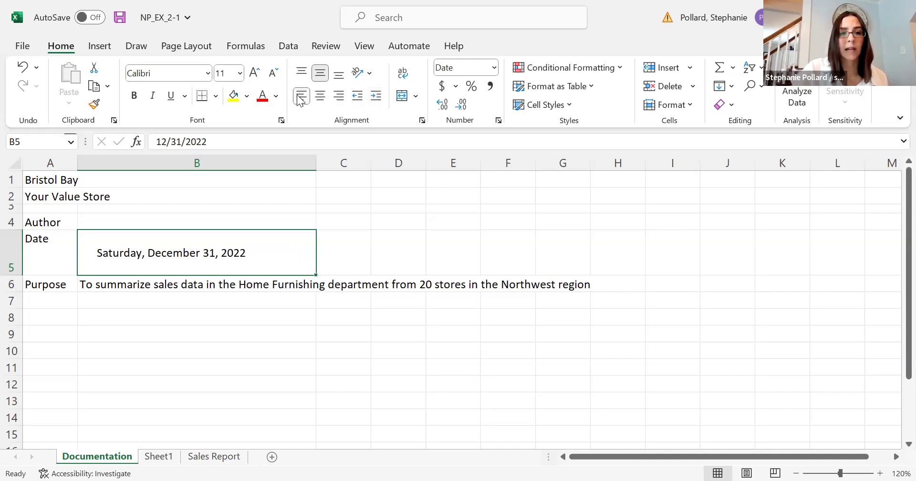
{"action": "left_click", "coordinate": [359, 101]}
{"action": "left_click", "coordinate": [359, 100]}
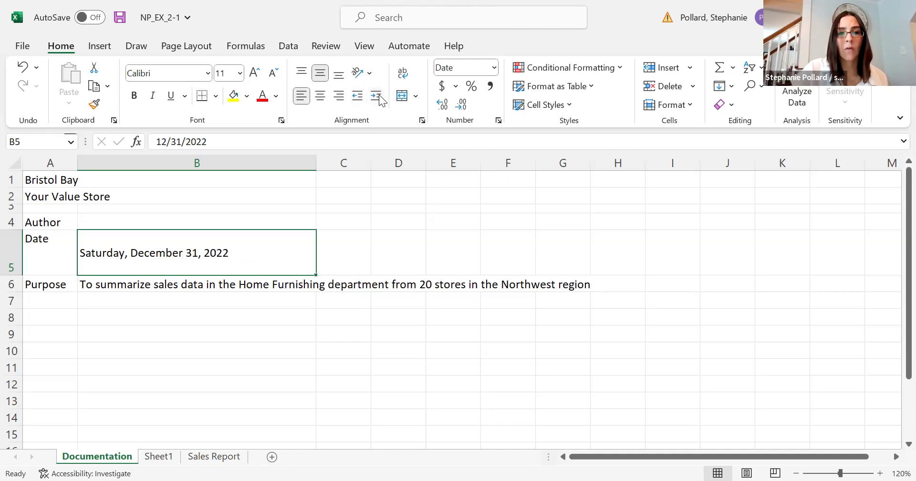
{"action": "left_click", "coordinate": [377, 97]}
{"action": "left_click", "coordinate": [377, 97]}
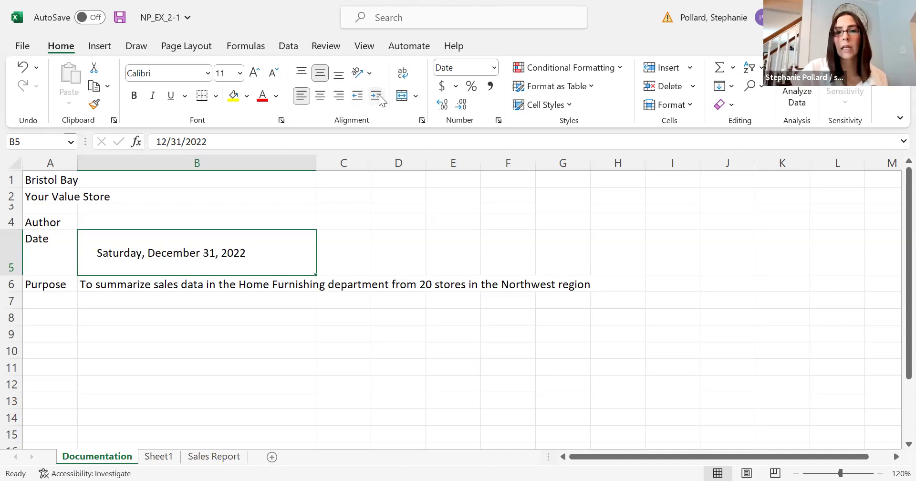
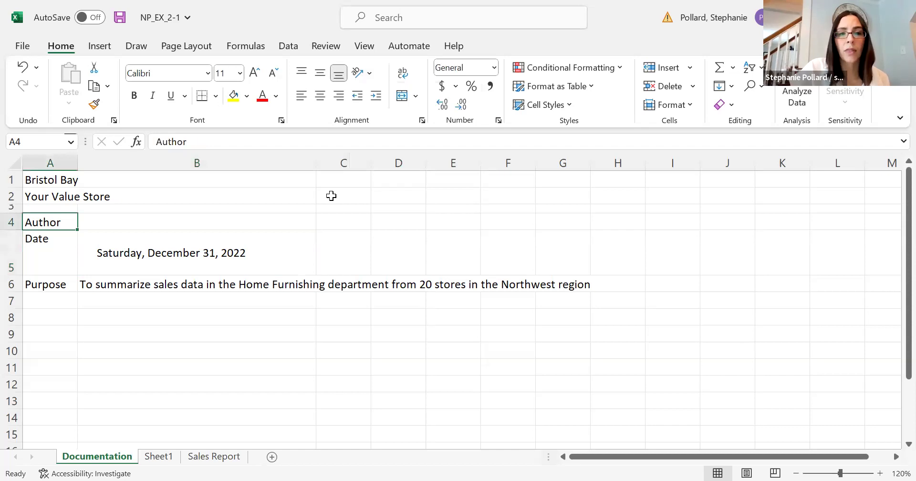
Stack the Author label in A4 vertically and make row 4 much taller
{"action": "left_click", "coordinate": [370, 74]}
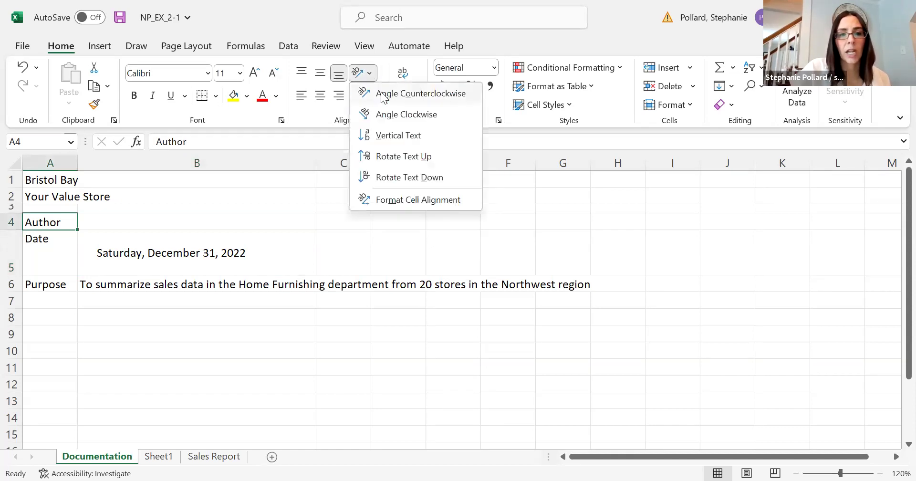
{"action": "left_click", "coordinate": [384, 135]}
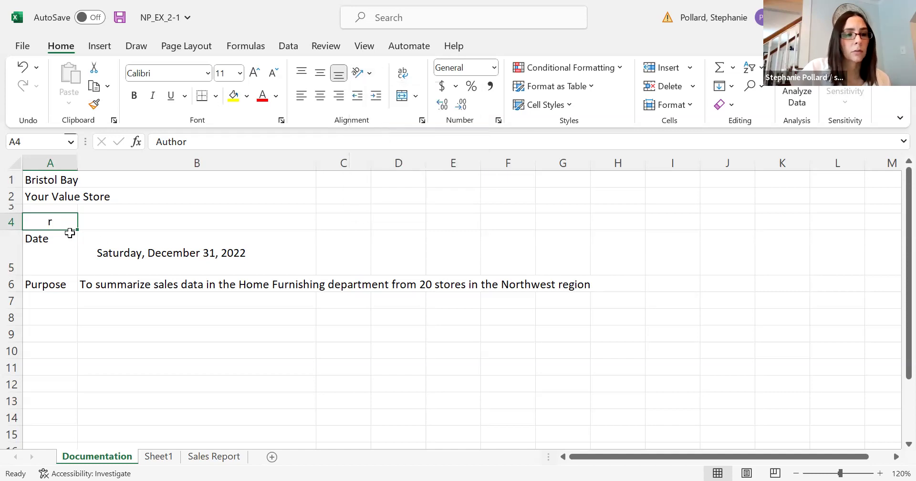
{"action": "left_click", "coordinate": [14, 223]}
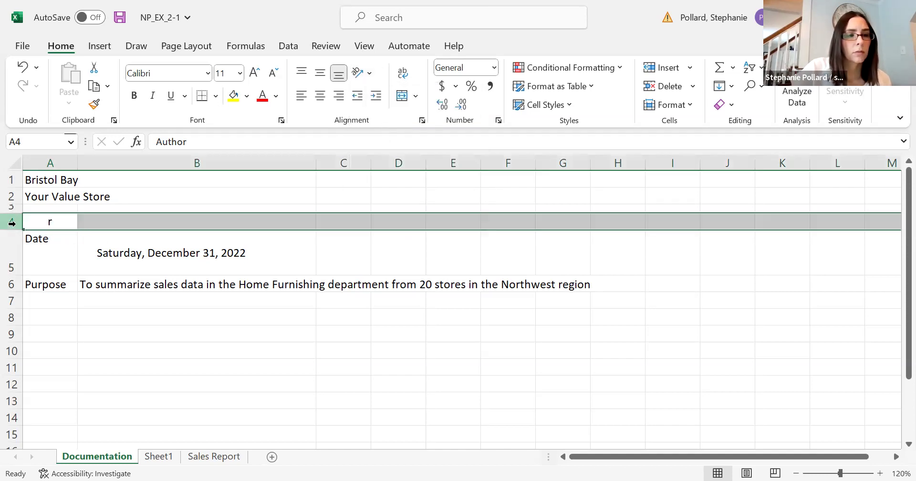
{"action": "left_click_drag", "start_coordinate": [14, 230], "coordinate": [19, 337]}
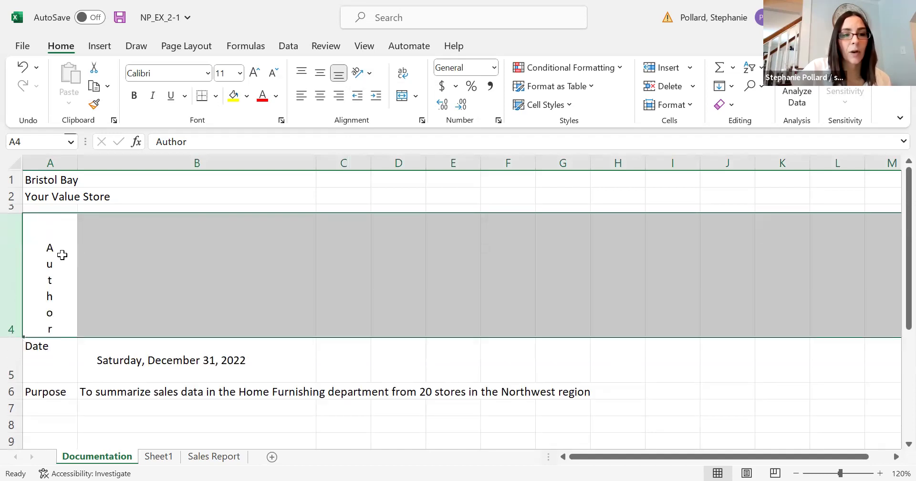
Try Angle Clockwise on the Author label, then rotate it to read upward
{"action": "left_click", "coordinate": [371, 78]}
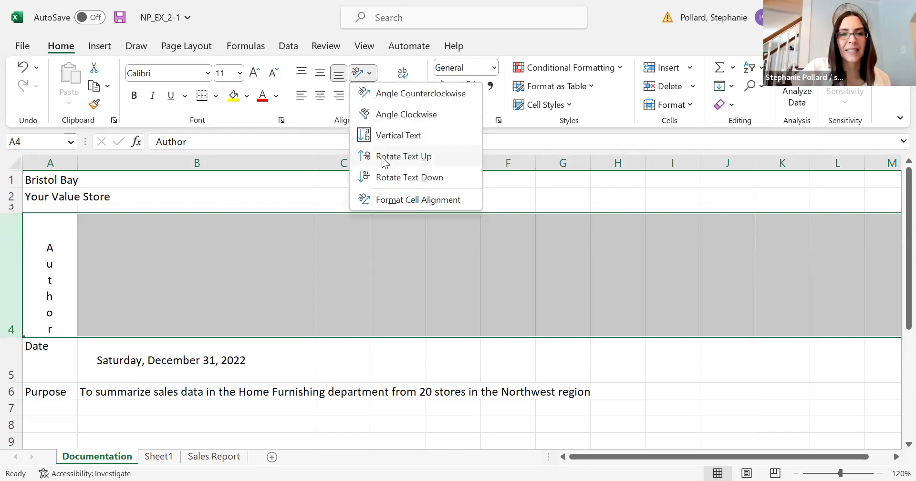
{"action": "left_click", "coordinate": [391, 114]}
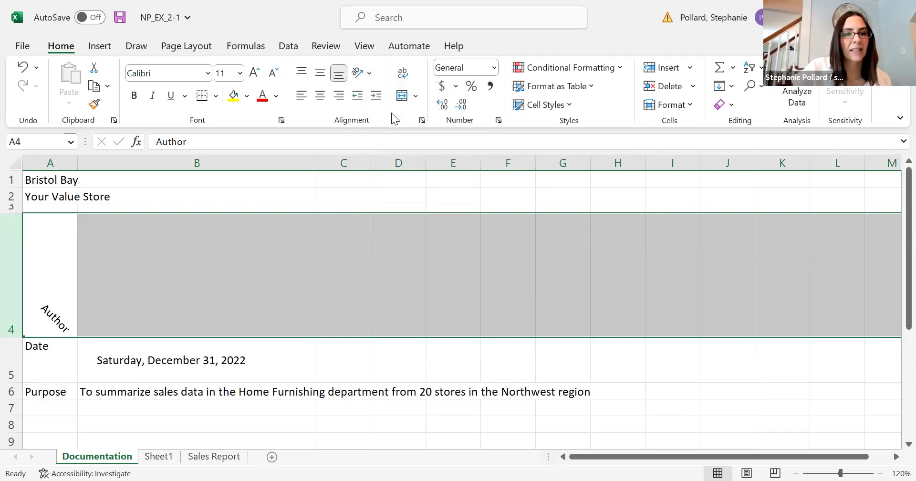
{"action": "left_click", "coordinate": [369, 73]}
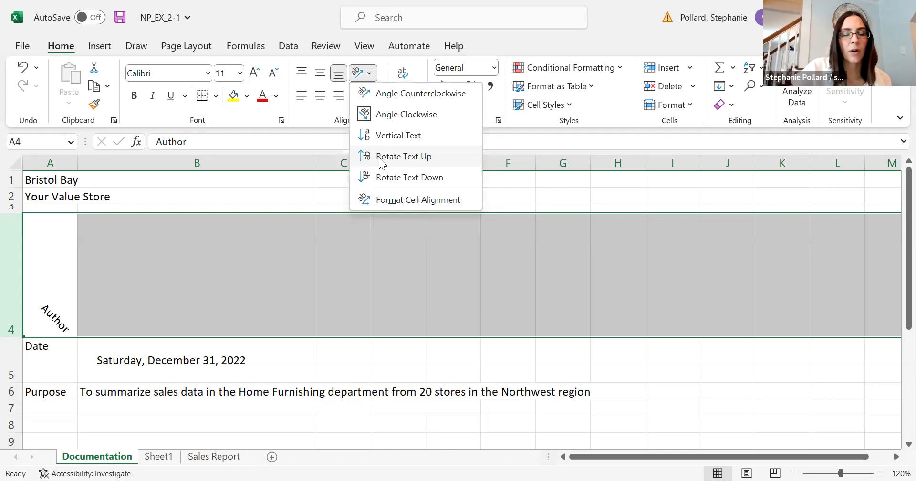
{"action": "left_click", "coordinate": [378, 154]}
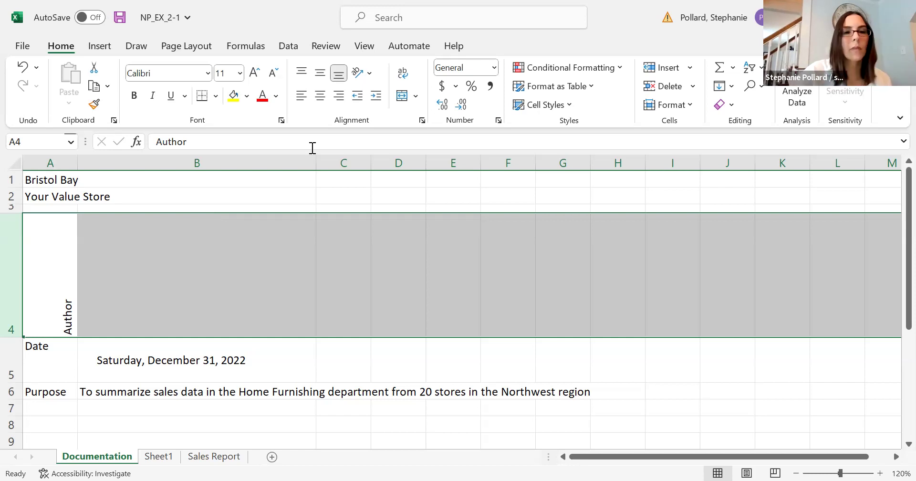
{"action": "left_click", "coordinate": [370, 76]}
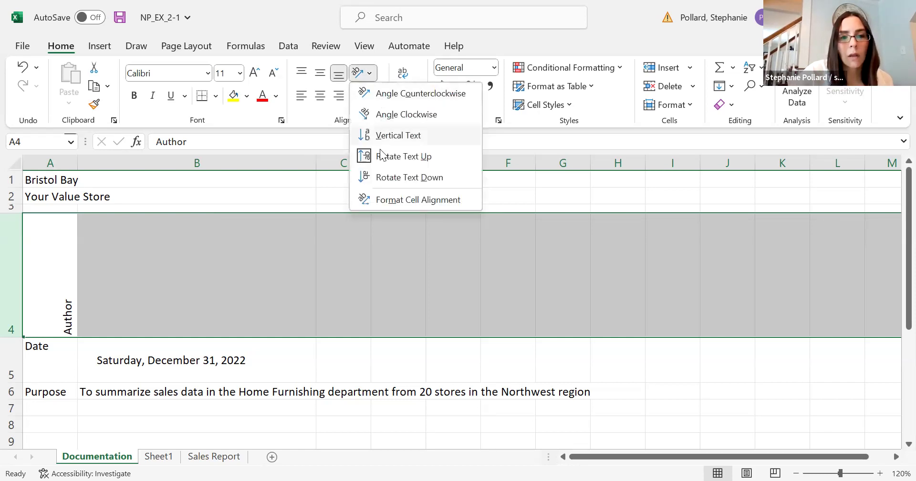
Angle the Author label counterclockwise and widen column B so the full date in B5 shows
{"action": "left_click", "coordinate": [386, 97]}
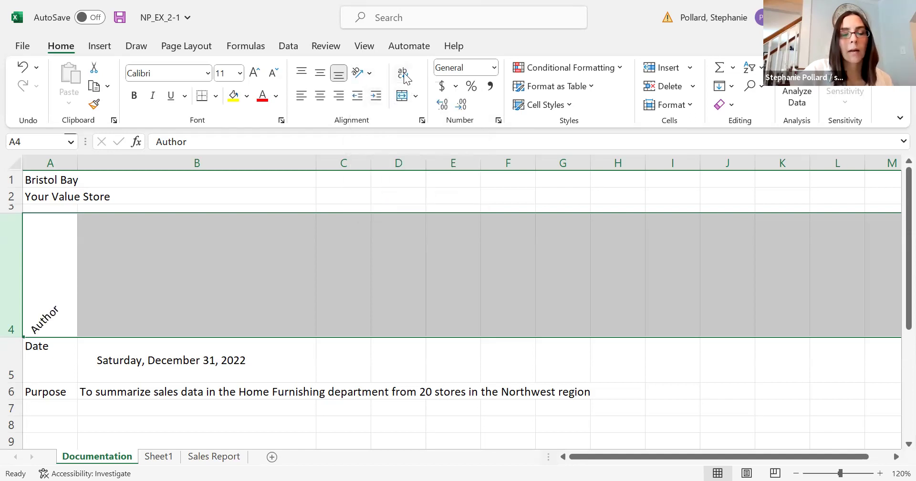
{"action": "left_click", "coordinate": [136, 358]}
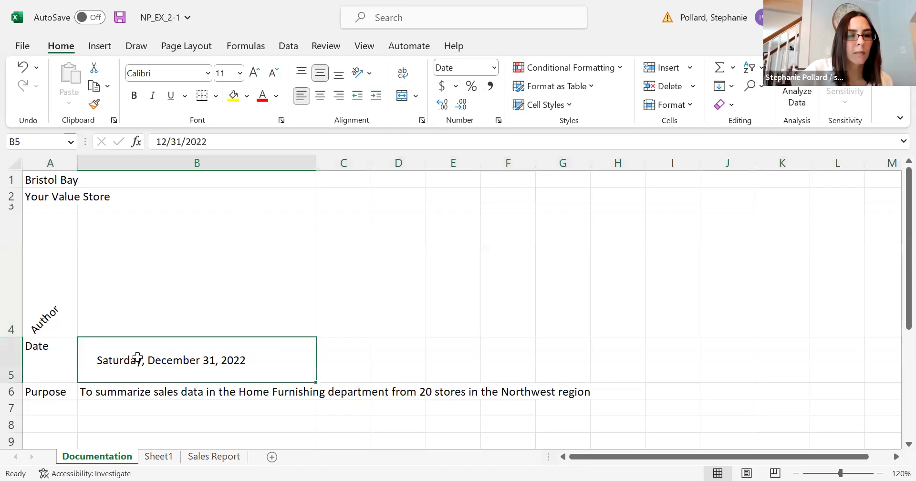
{"action": "left_click", "coordinate": [403, 75]}
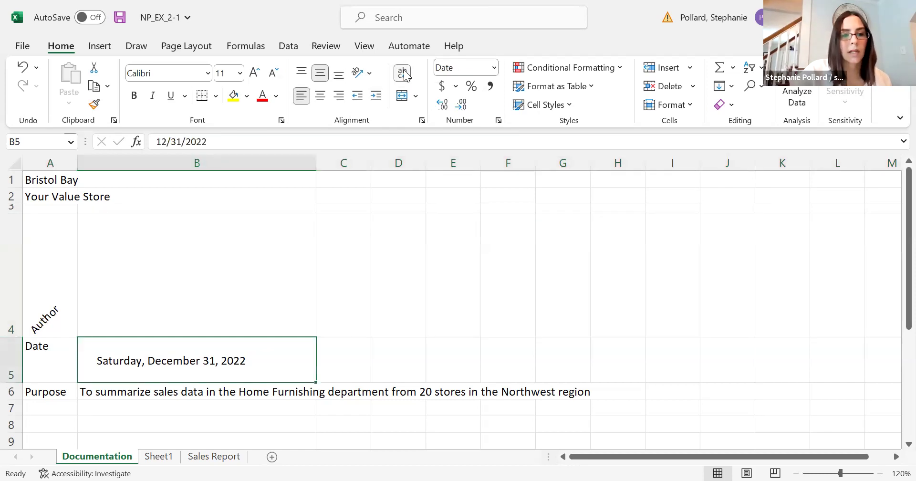
{"action": "left_click_drag", "start_coordinate": [316, 163], "coordinate": [205, 167]}
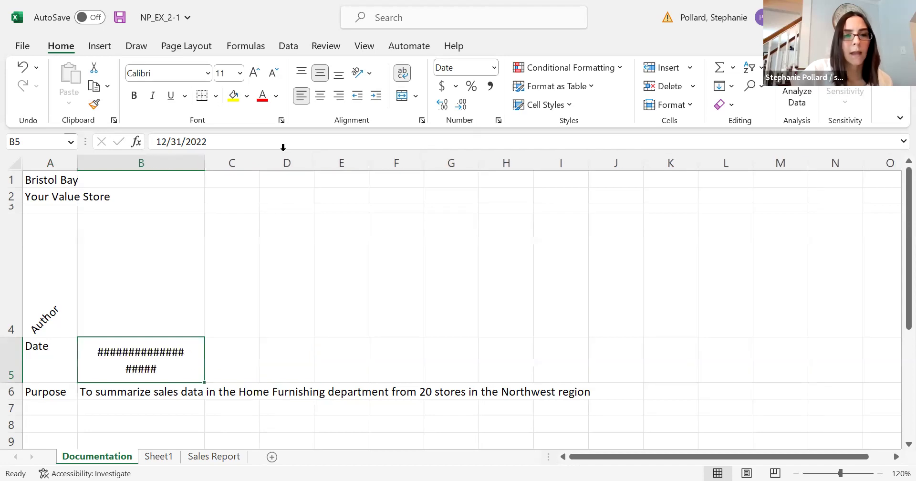
{"action": "left_click", "coordinate": [405, 75]}
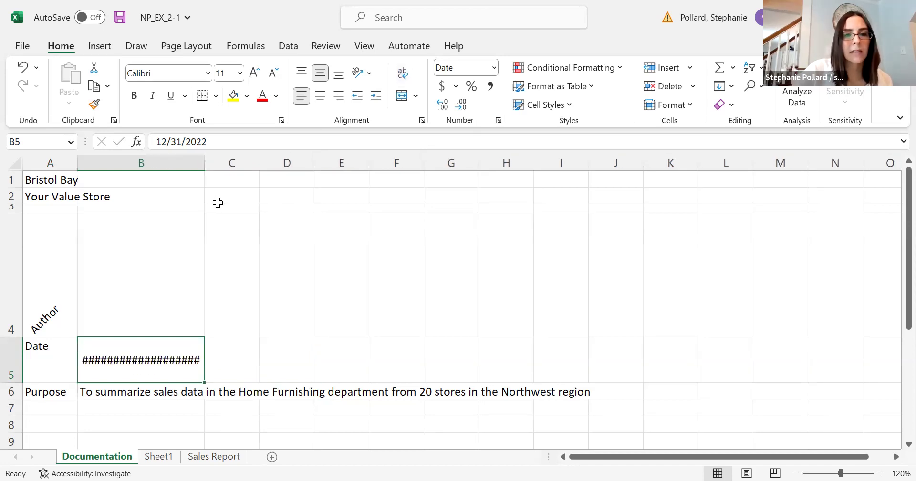
{"action": "left_click_drag", "start_coordinate": [203, 165], "coordinate": [270, 167]}
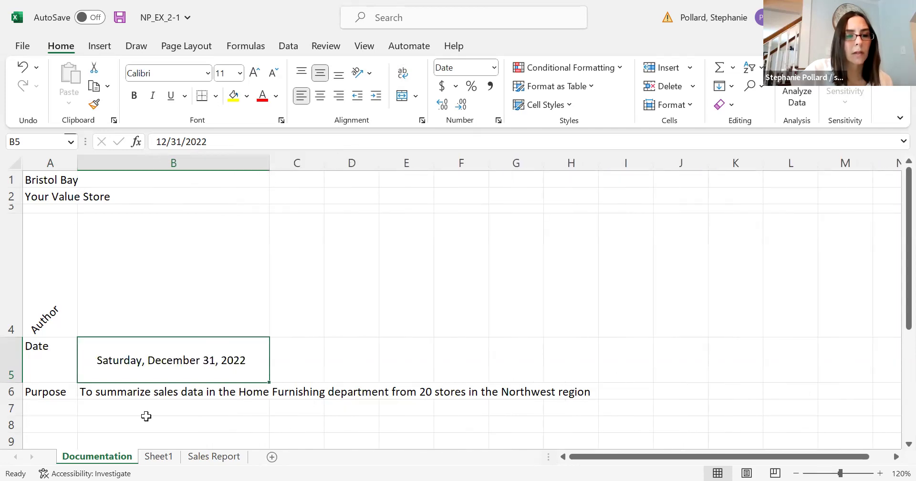
Wrap the Purpose text in B6 onto several lines
{"action": "left_click", "coordinate": [153, 389]}
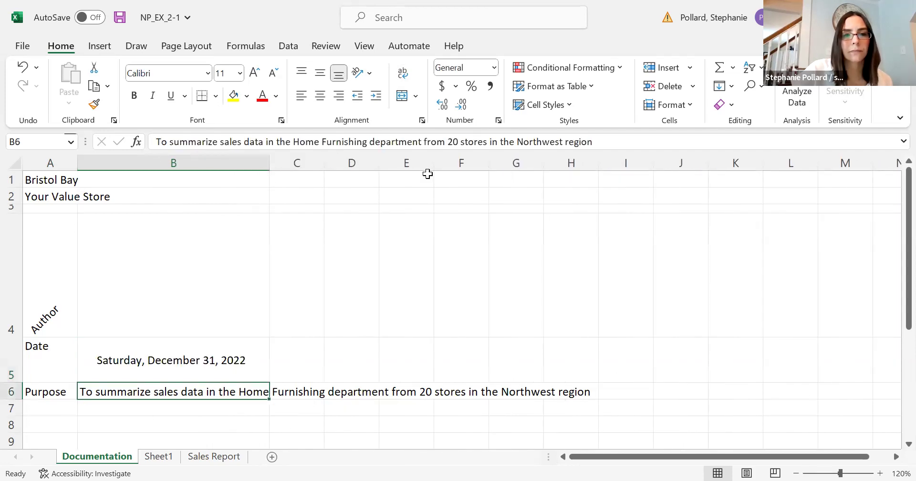
{"action": "left_click", "coordinate": [403, 75]}
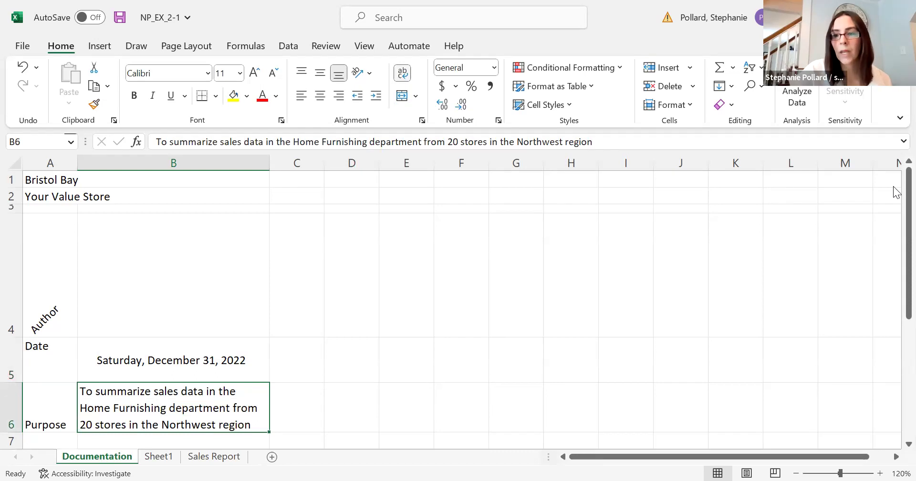
{"action": "left_click_drag", "start_coordinate": [894, 201], "coordinate": [894, 232]}
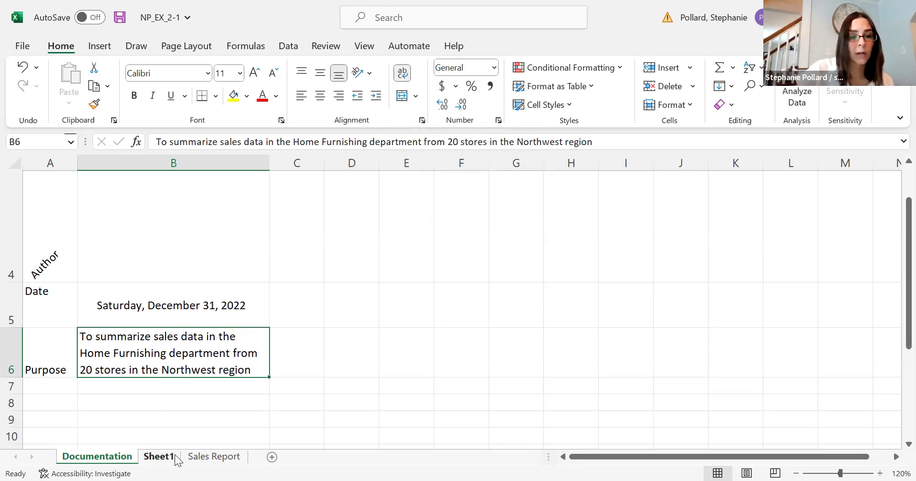
Replace a trial entry in B4 with the author's full name, then select A4:B4 together
{"action": "left_click", "coordinate": [154, 246]}
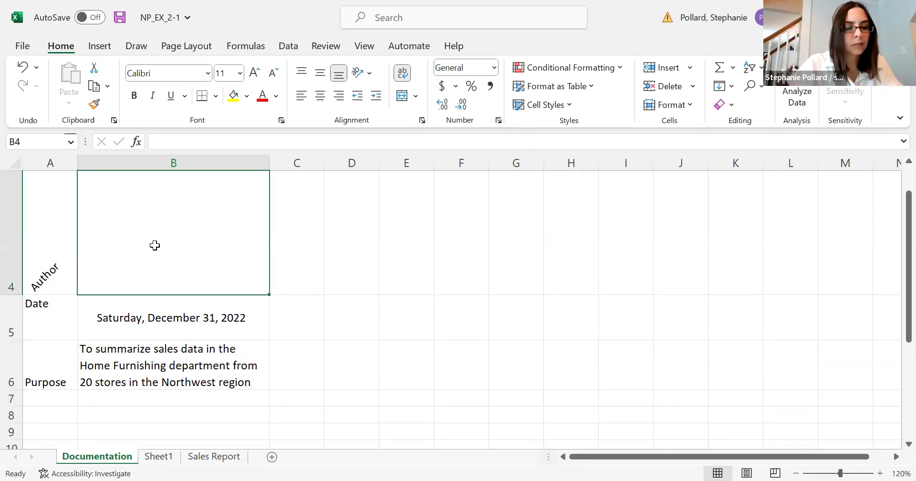
{"action": "type", "text": "Day"}
{"action": "key", "text": "Return"}
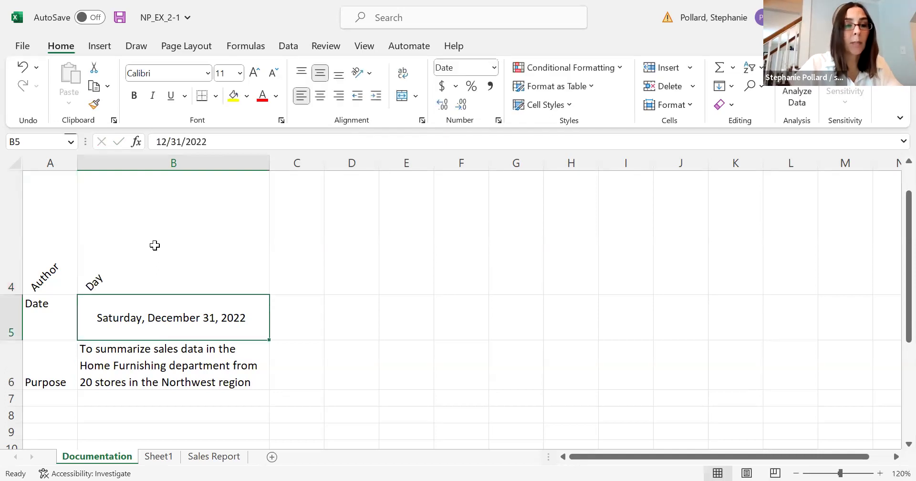
{"action": "left_click", "coordinate": [155, 246]}
{"action": "type", "text": "Stepha"}
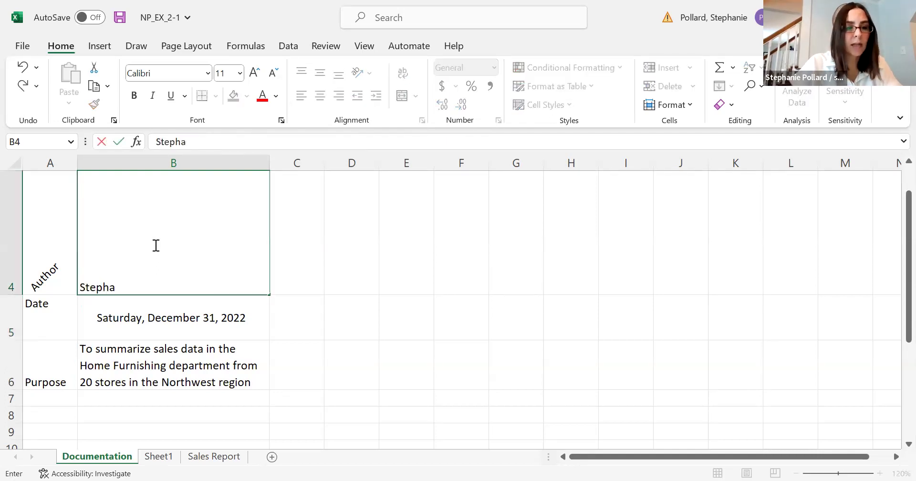
{"action": "type", "text": "nie Pollard"}
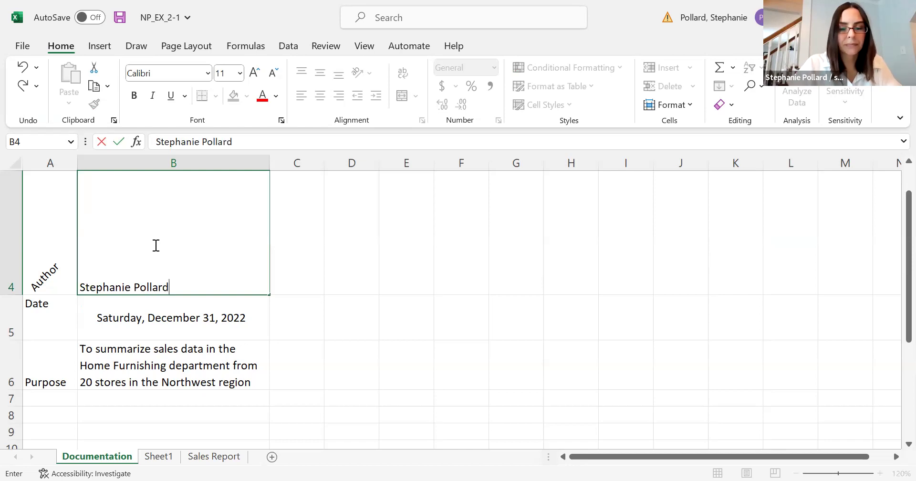
{"action": "key", "text": "Return"}
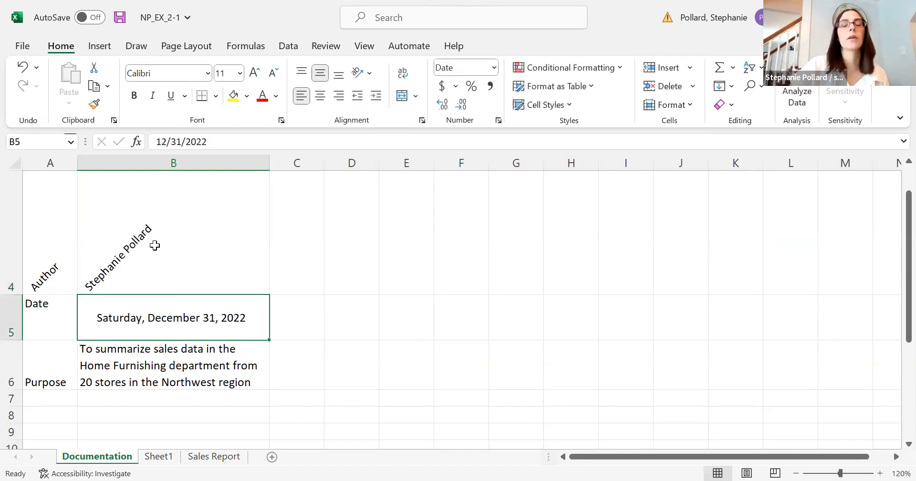
{"action": "left_click", "coordinate": [220, 249]}
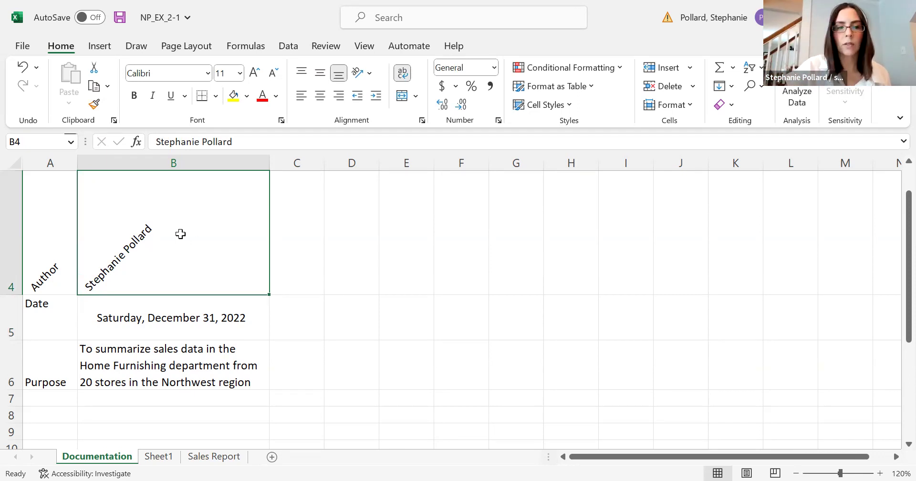
{"action": "left_click_drag", "start_coordinate": [70, 213], "coordinate": [101, 217]}
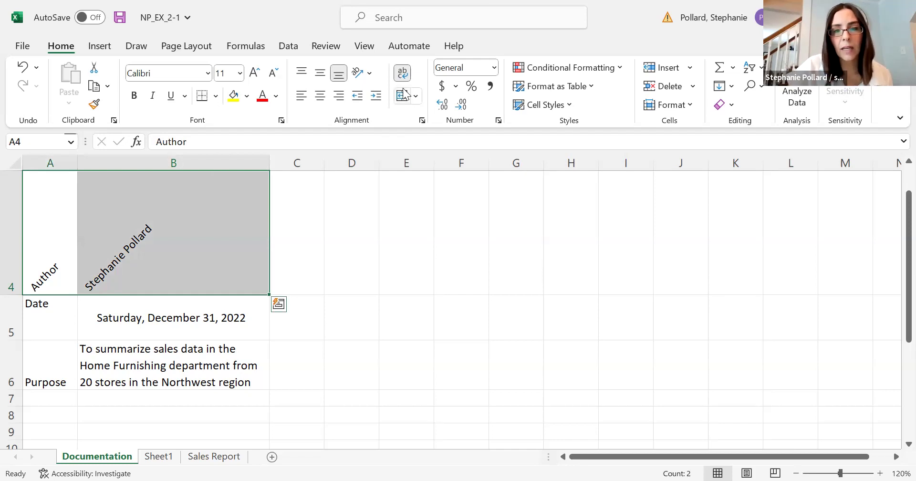
{"action": "right_click", "coordinate": [246, 230]}
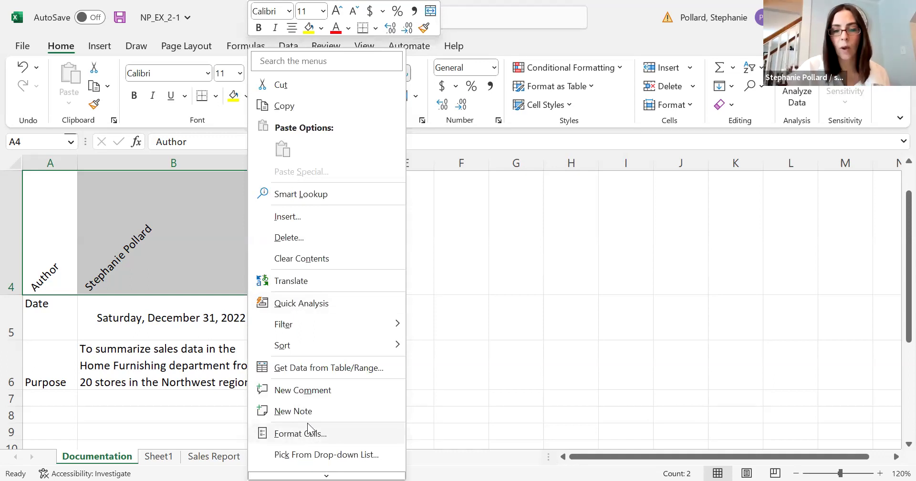
{"action": "left_click", "coordinate": [414, 101]}
{"action": "left_click", "coordinate": [417, 99]}
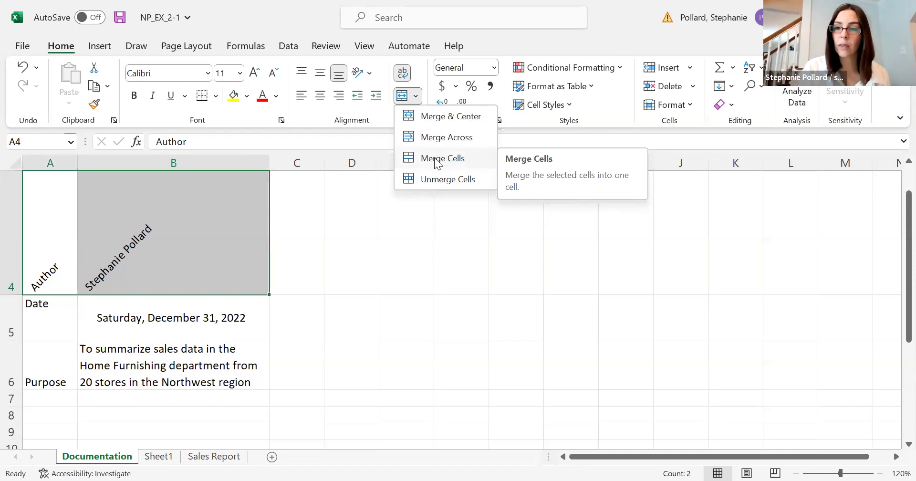
{"action": "left_click", "coordinate": [437, 160]}
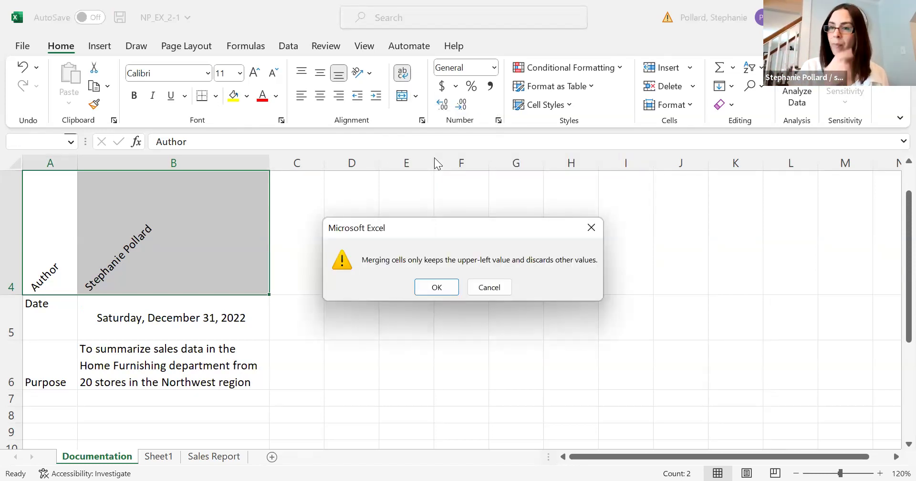
{"action": "left_click", "coordinate": [434, 288]}
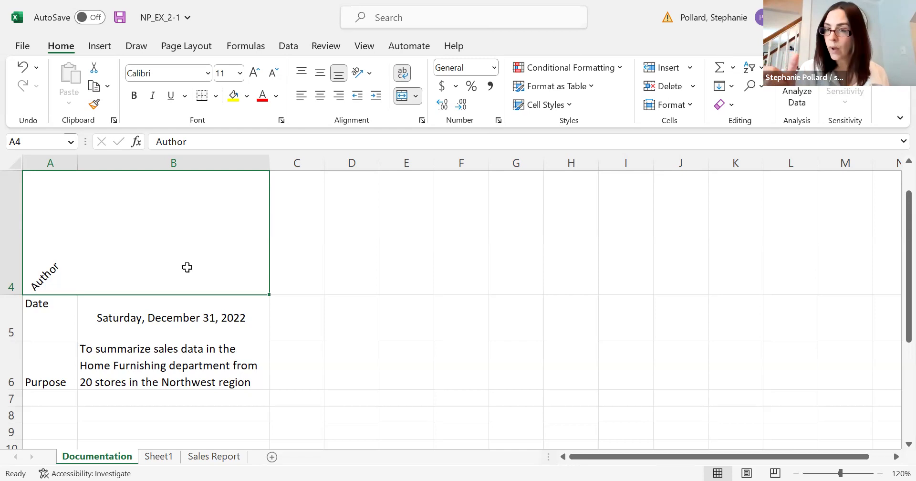
{"action": "left_click", "coordinate": [23, 68]}
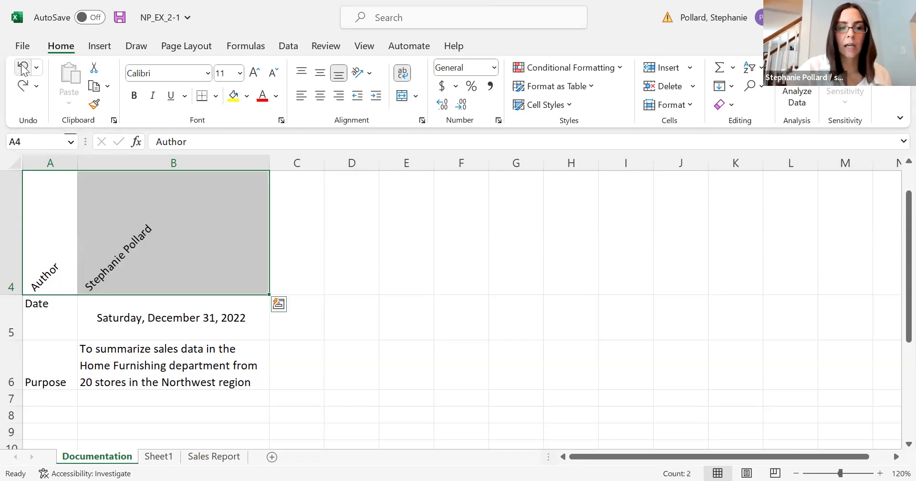
{"action": "left_click", "coordinate": [418, 97]}
{"action": "left_click", "coordinate": [436, 116]}
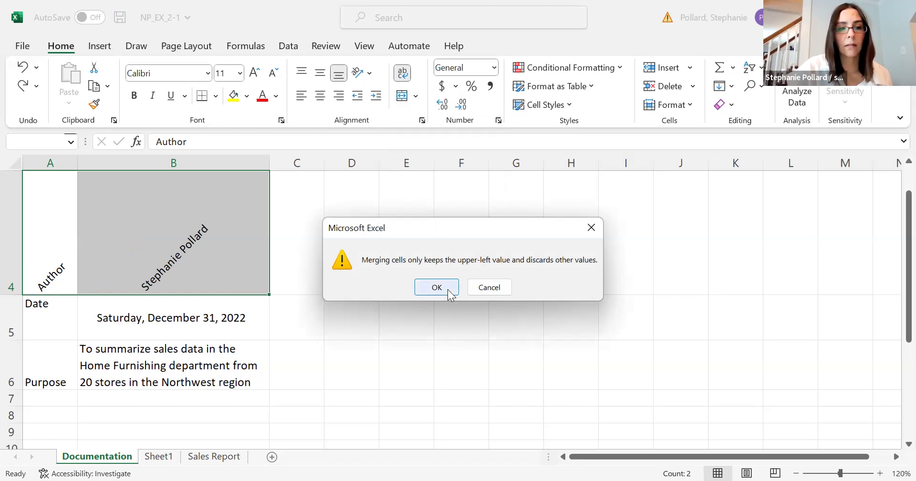
{"action": "left_click", "coordinate": [437, 287]}
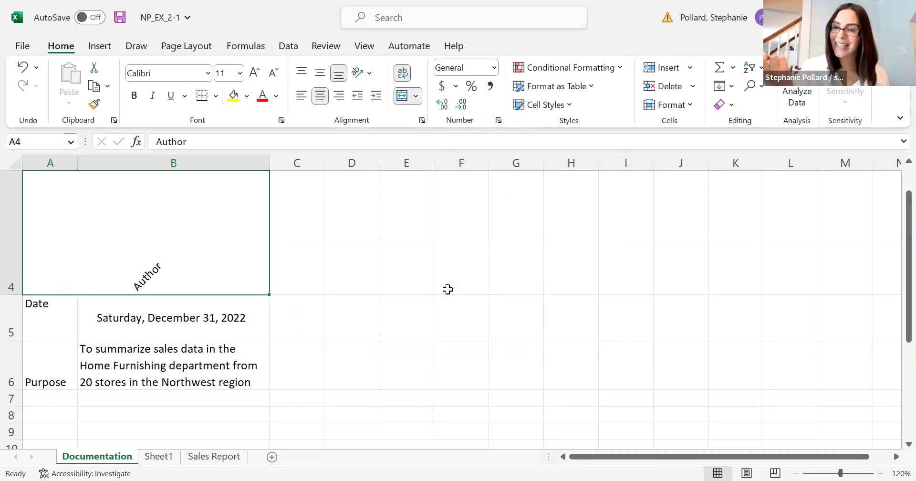
{"action": "left_click", "coordinate": [23, 69]}
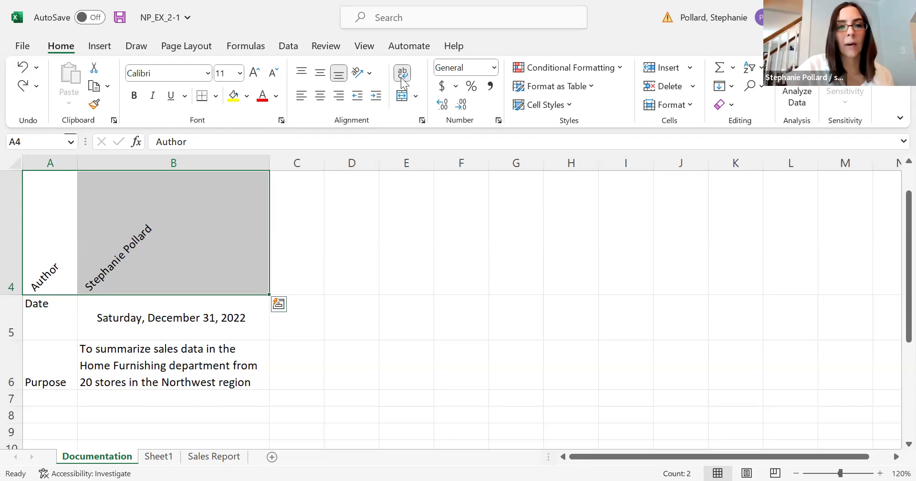
{"action": "left_click", "coordinate": [416, 96]}
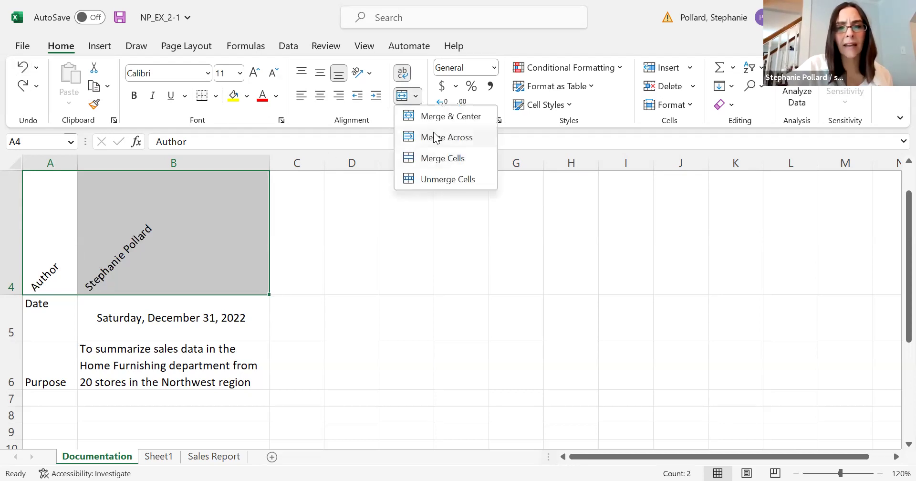
{"action": "left_click", "coordinate": [435, 137]}
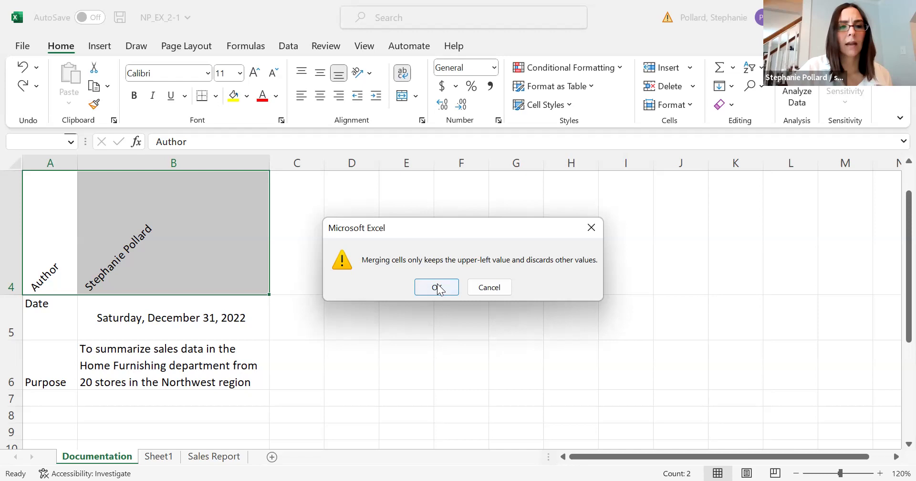
{"action": "left_click", "coordinate": [437, 287]}
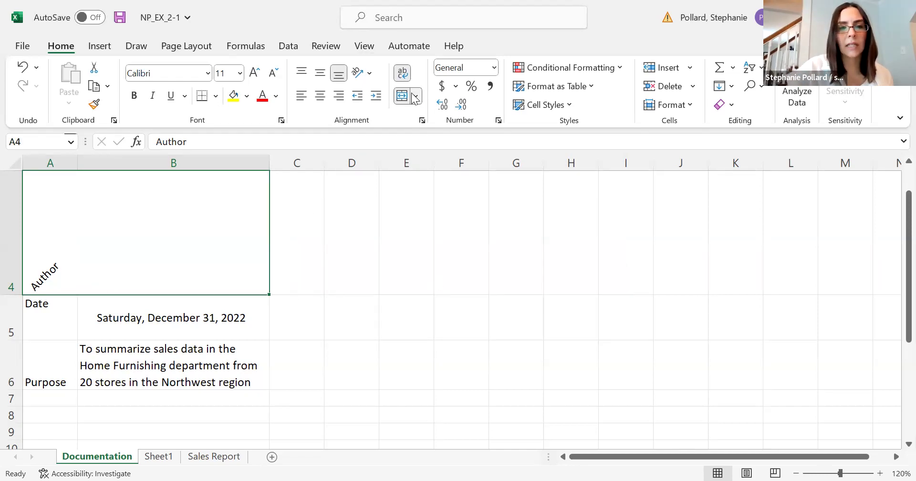
{"action": "left_click", "coordinate": [22, 67]}
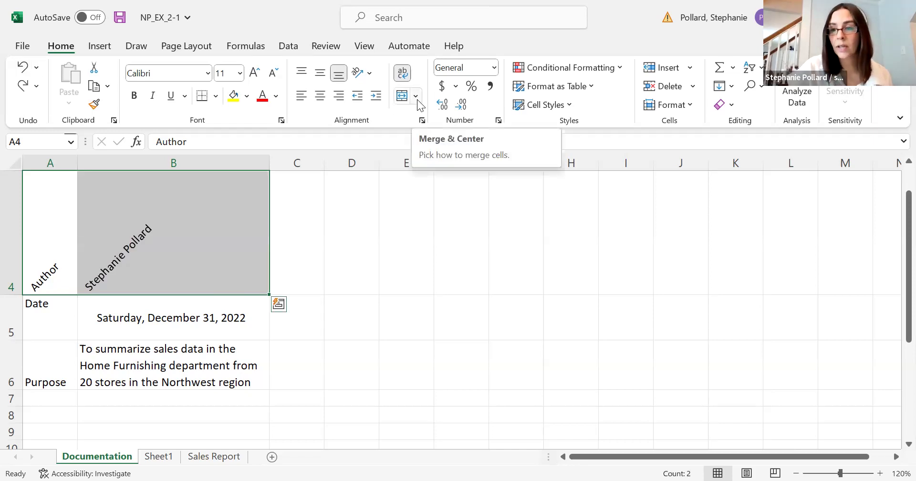
{"action": "left_click", "coordinate": [420, 220]}
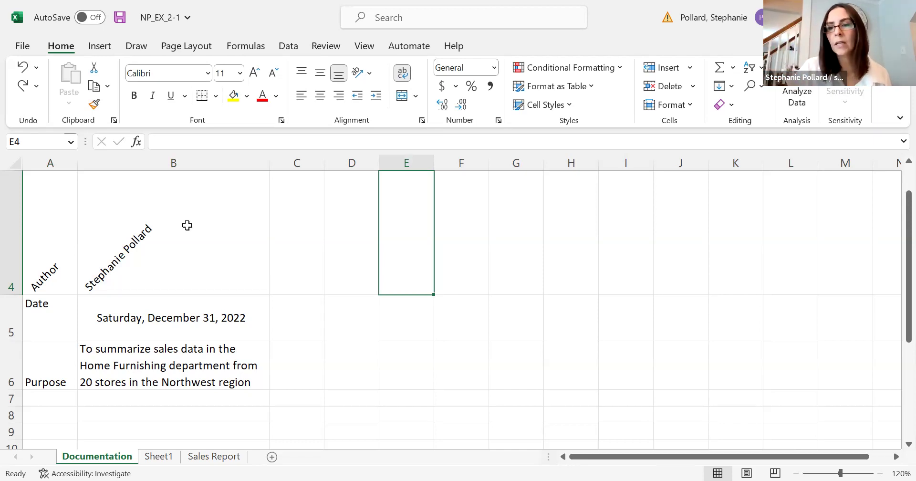
{"action": "left_click_drag", "start_coordinate": [59, 232], "coordinate": [136, 317]}
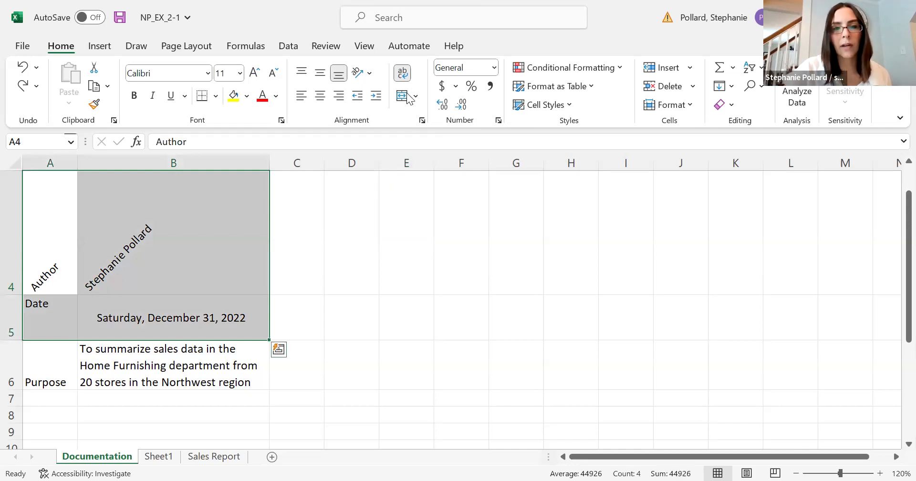
{"action": "right_click", "coordinate": [226, 238]}
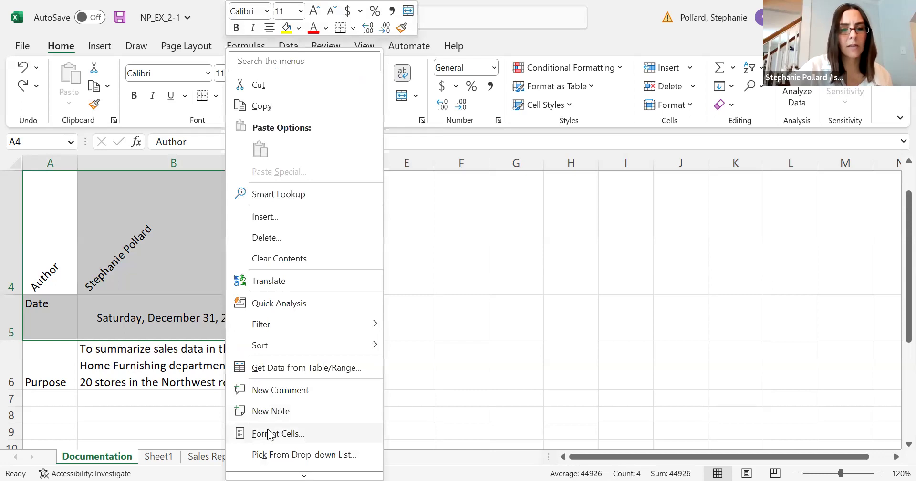
{"action": "left_click", "coordinate": [270, 433]}
{"action": "left_click", "coordinate": [153, 144]}
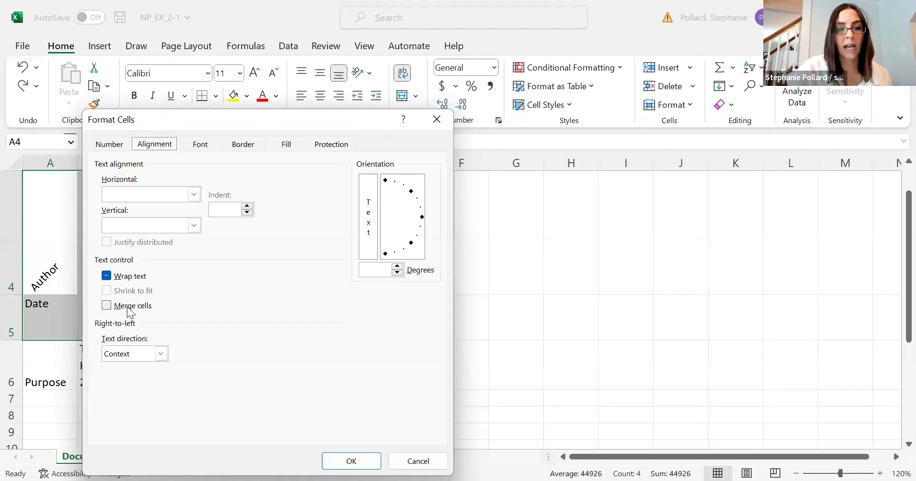
{"action": "left_click", "coordinate": [122, 308]}
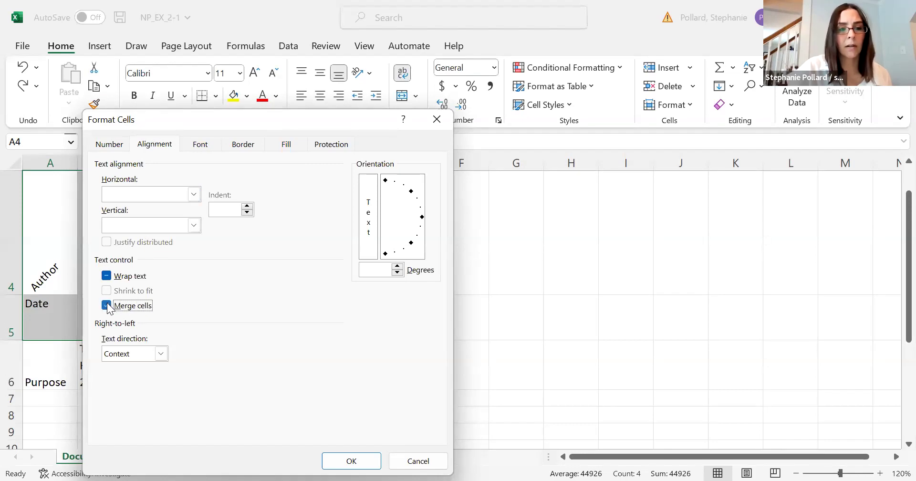
{"action": "left_click", "coordinate": [352, 460]}
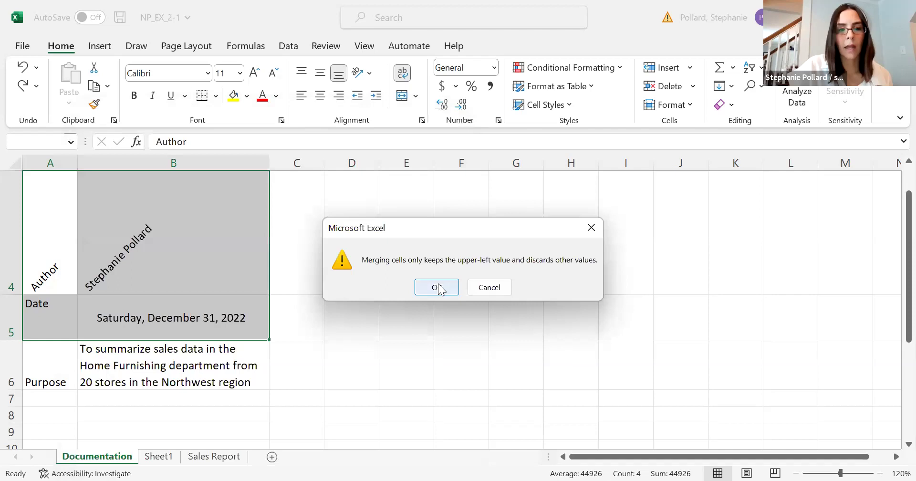
{"action": "left_click", "coordinate": [438, 286]}
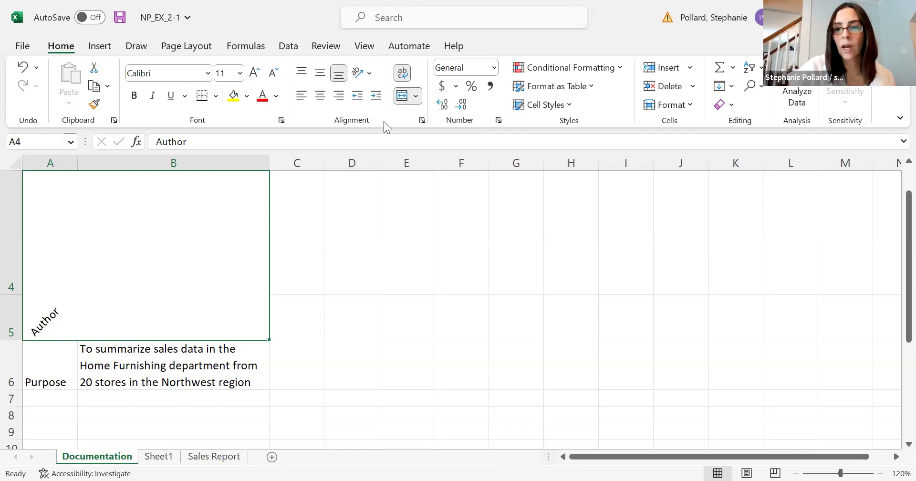
{"action": "right_click", "coordinate": [209, 261]}
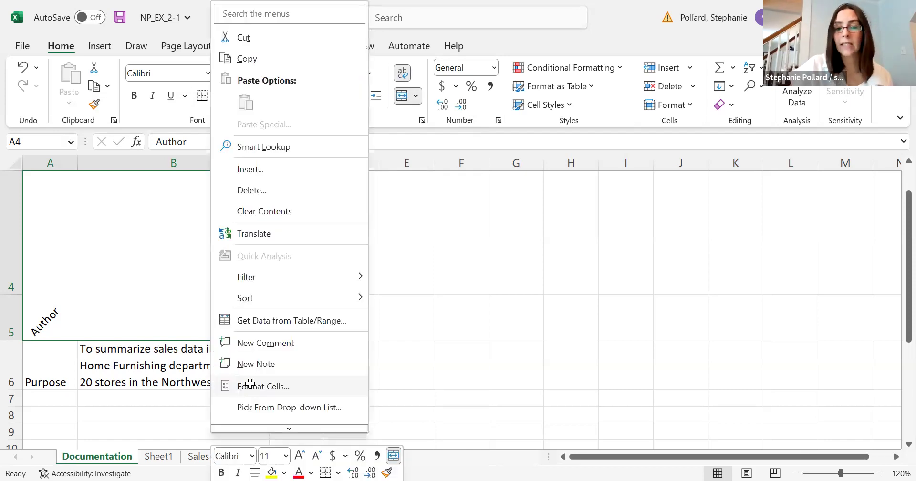
{"action": "left_click", "coordinate": [253, 389]}
{"action": "left_click", "coordinate": [89, 306]}
{"action": "left_click", "coordinate": [323, 460]}
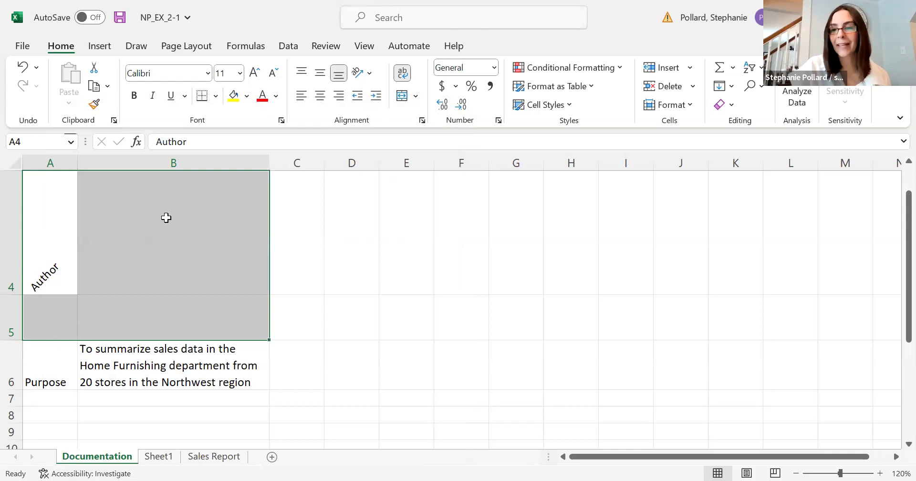
{"action": "left_click", "coordinate": [22, 69]}
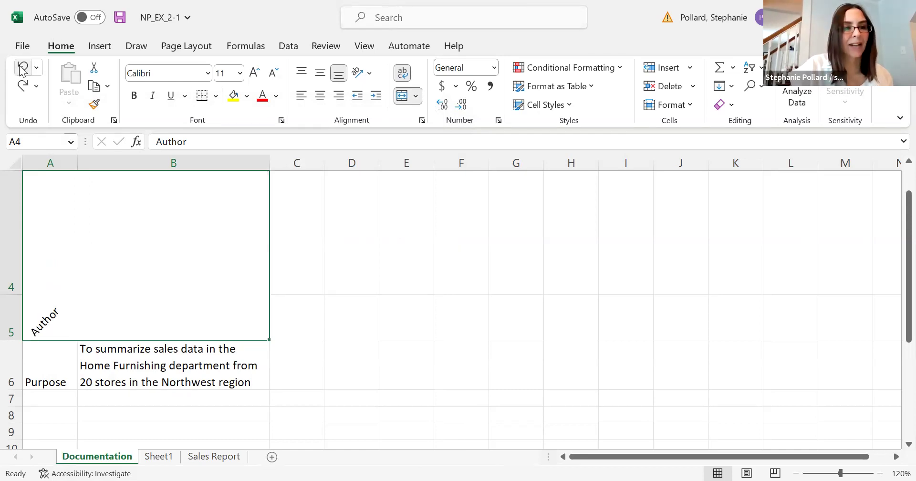
{"action": "left_click", "coordinate": [22, 69]}
{"action": "left_click", "coordinate": [381, 260]}
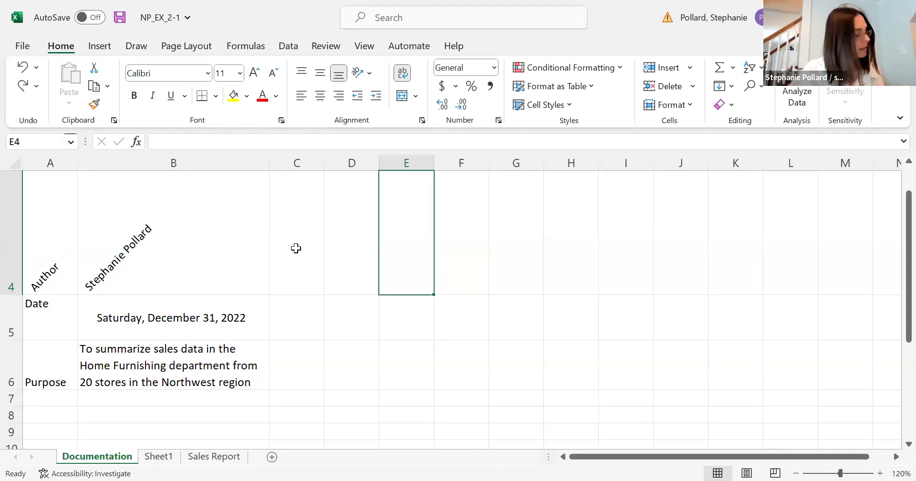
Open Format Cells for B4 and look over its Font, Border and Fill settings
{"action": "left_click", "coordinate": [187, 245]}
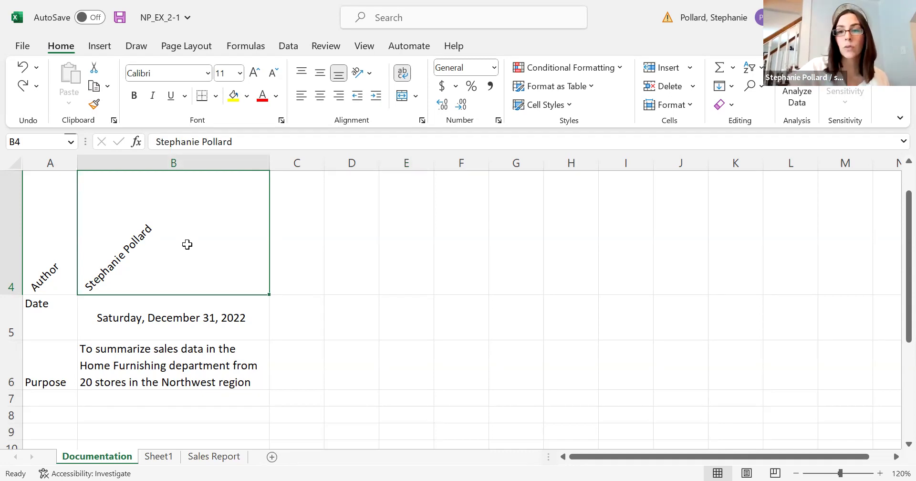
{"action": "right_click", "coordinate": [187, 244]}
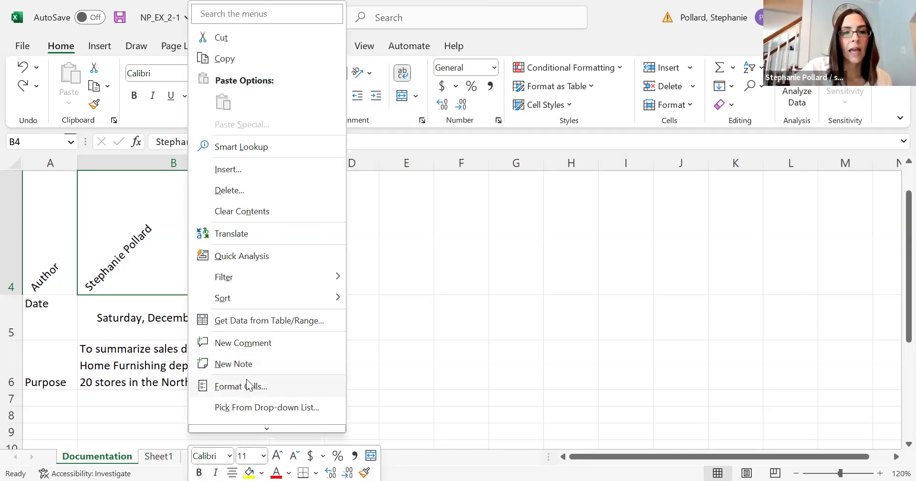
{"action": "left_click", "coordinate": [246, 385]}
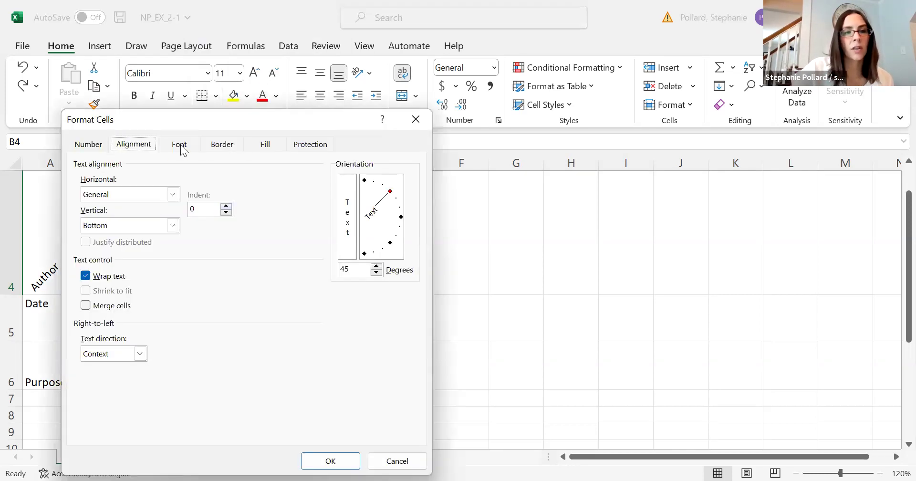
{"action": "left_click", "coordinate": [180, 148]}
{"action": "left_click", "coordinate": [222, 148]}
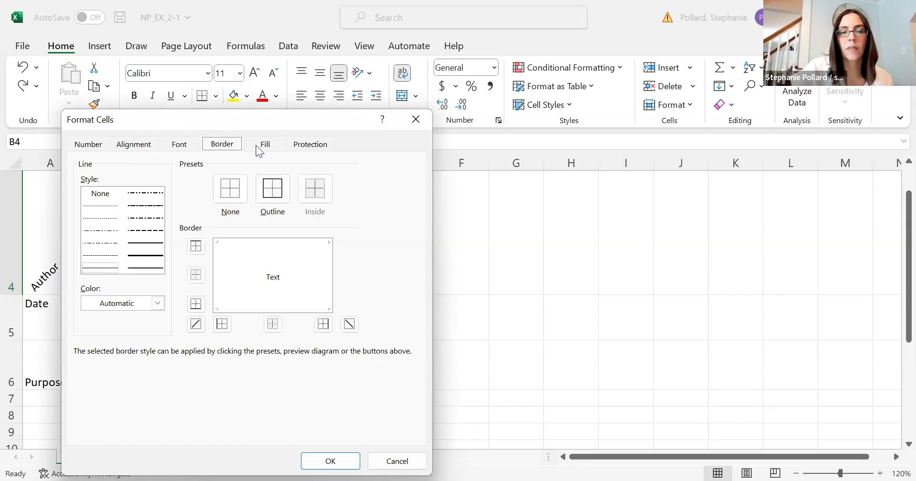
{"action": "left_click", "coordinate": [263, 151]}
{"action": "left_click", "coordinate": [214, 149]}
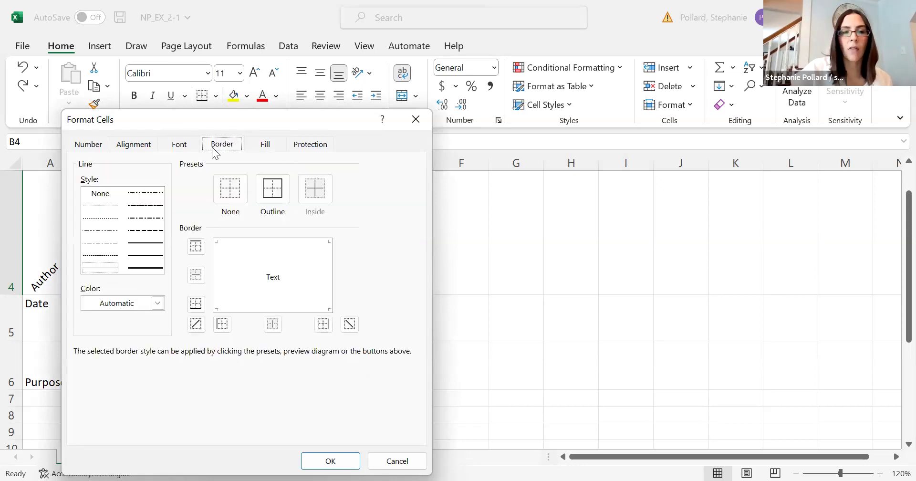
Give B4 a red double-line outline border
{"action": "left_click", "coordinate": [281, 192]}
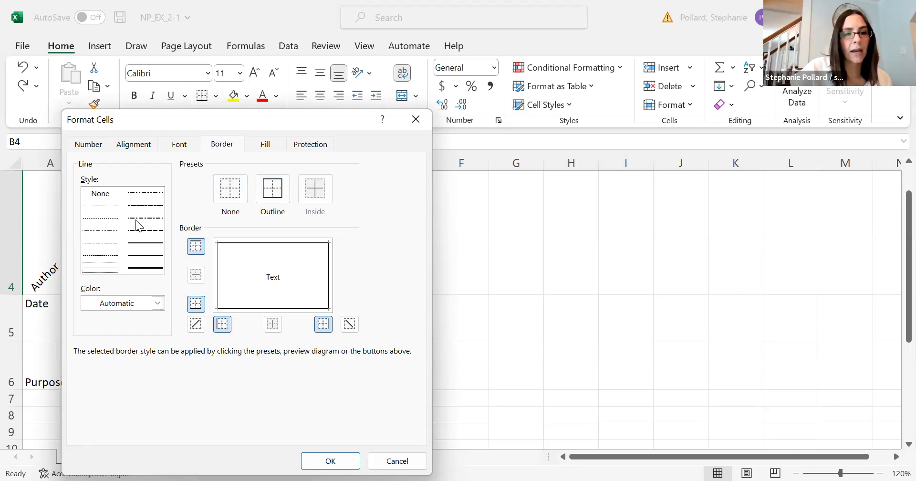
{"action": "left_click", "coordinate": [140, 270]}
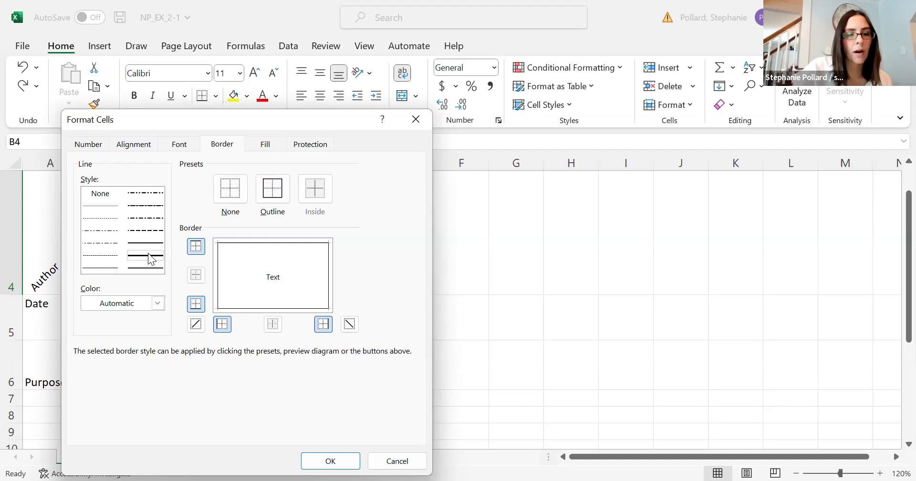
{"action": "left_click", "coordinate": [142, 272]}
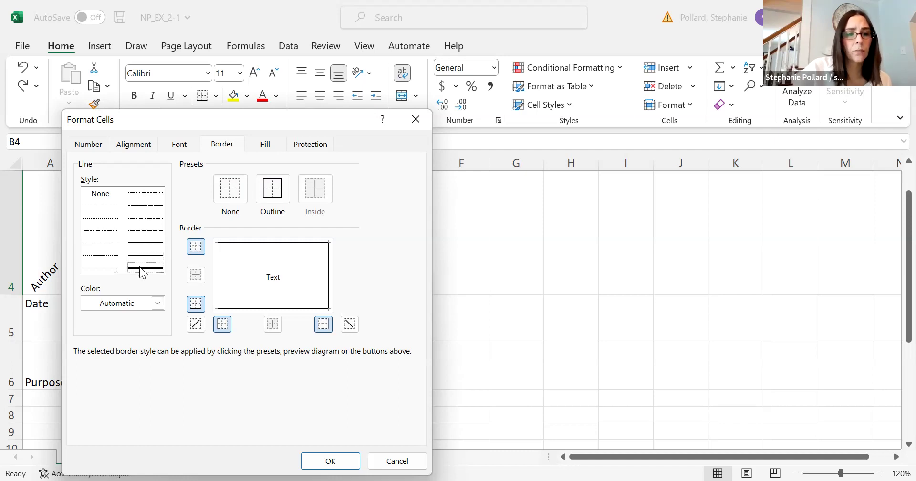
{"action": "left_click", "coordinate": [158, 304]}
{"action": "left_click", "coordinate": [101, 262]}
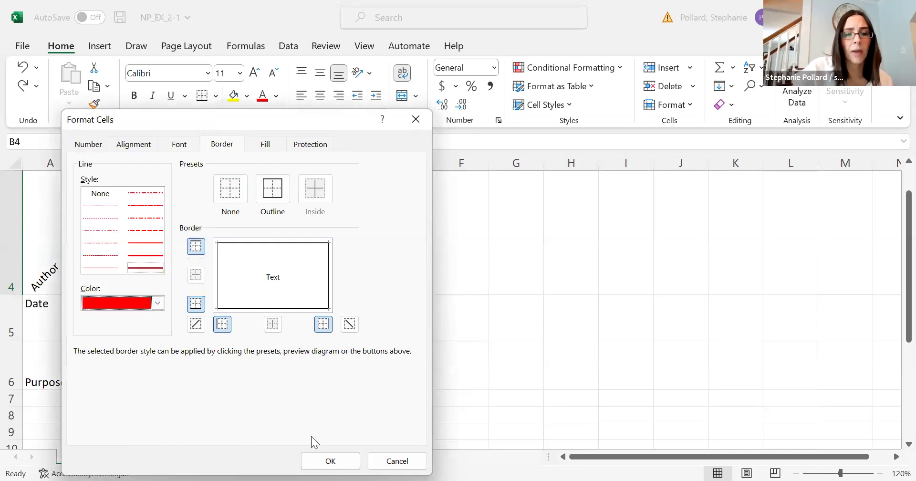
{"action": "left_click", "coordinate": [316, 464]}
{"action": "left_click", "coordinate": [328, 381]}
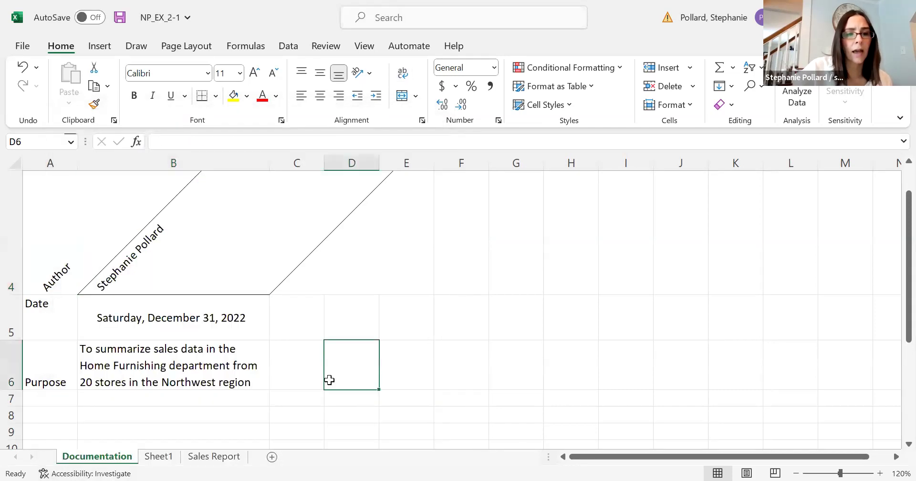
{"action": "left_click", "coordinate": [208, 258]}
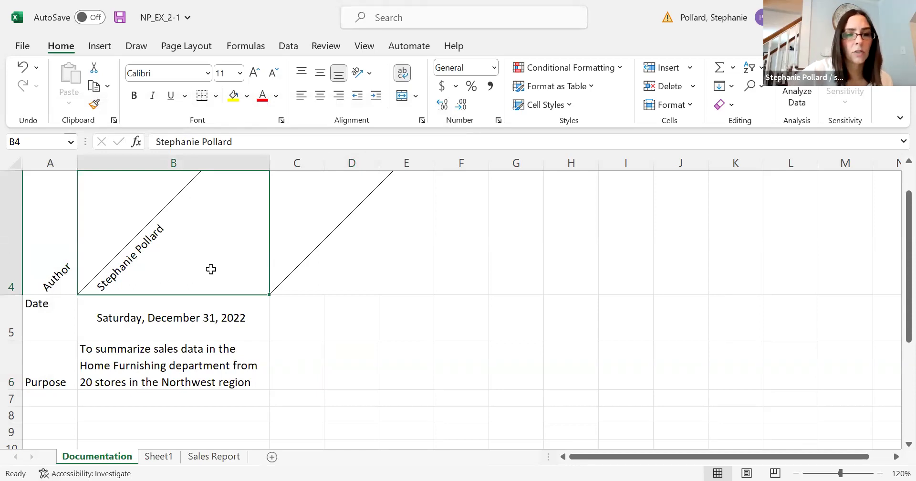
Replace B4's border with a thick solid outline
{"action": "right_click", "coordinate": [204, 245]}
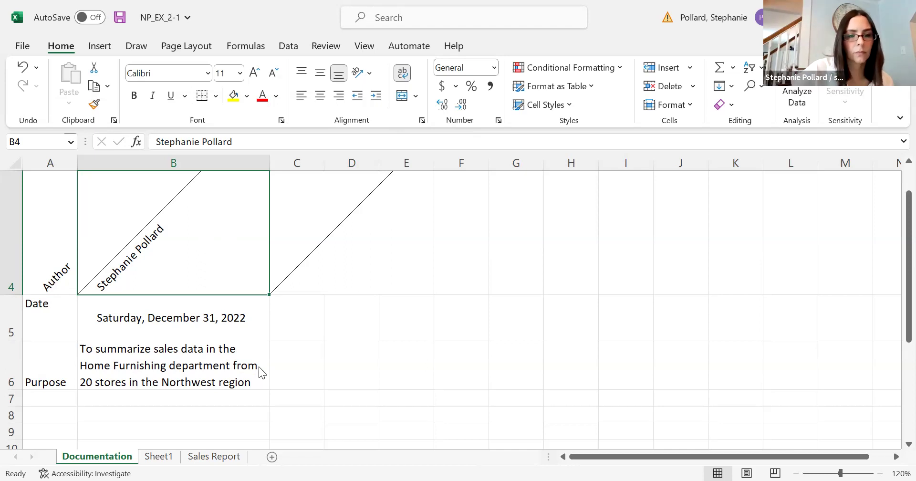
{"action": "left_click", "coordinate": [257, 386]}
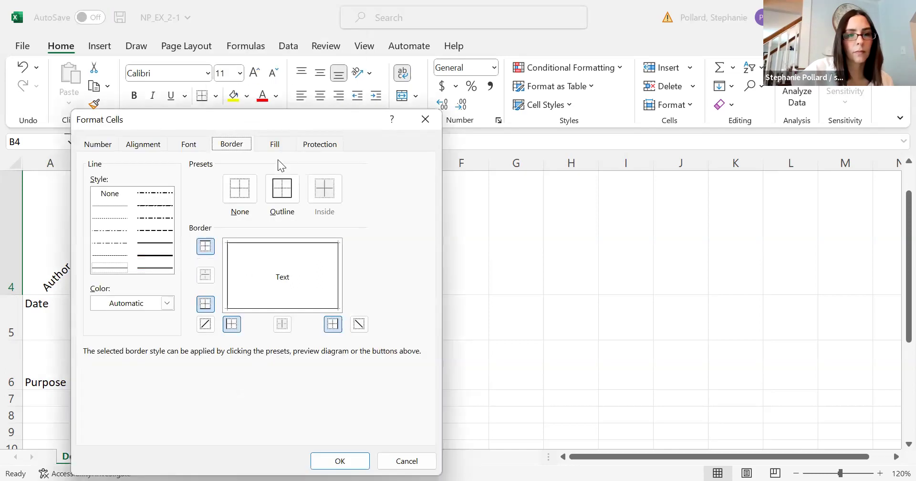
{"action": "left_click", "coordinate": [159, 256]}
{"action": "left_click", "coordinate": [283, 200]}
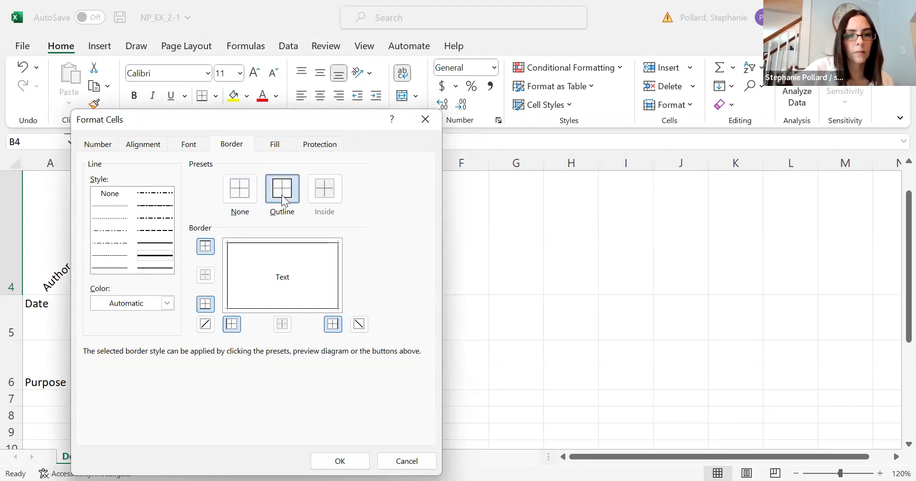
{"action": "left_click", "coordinate": [338, 462]}
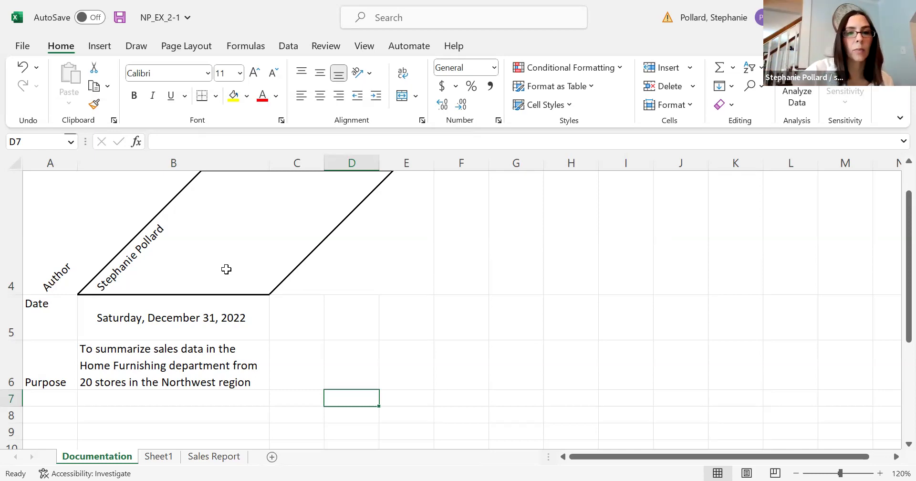
Try Vertical Text on the author name in B4, then settle on Rotate Text Down
{"action": "left_click", "coordinate": [226, 269]}
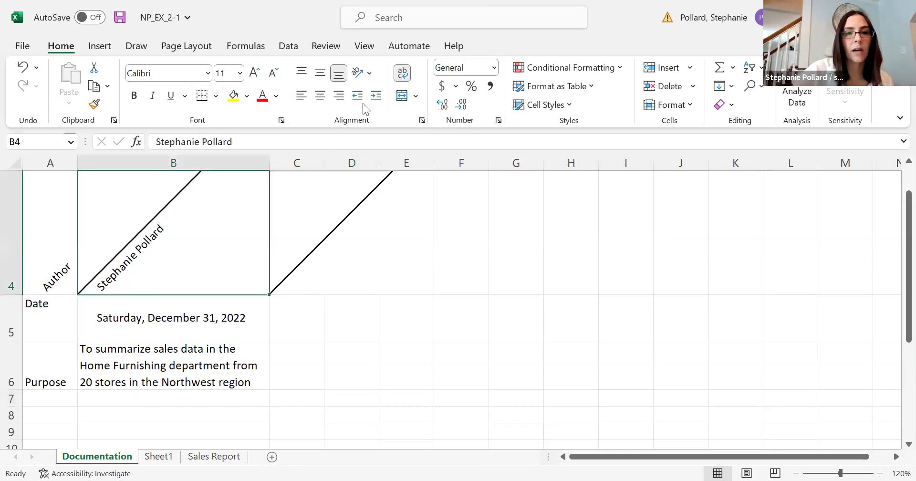
{"action": "left_click", "coordinate": [359, 77]}
{"action": "left_click", "coordinate": [382, 138]}
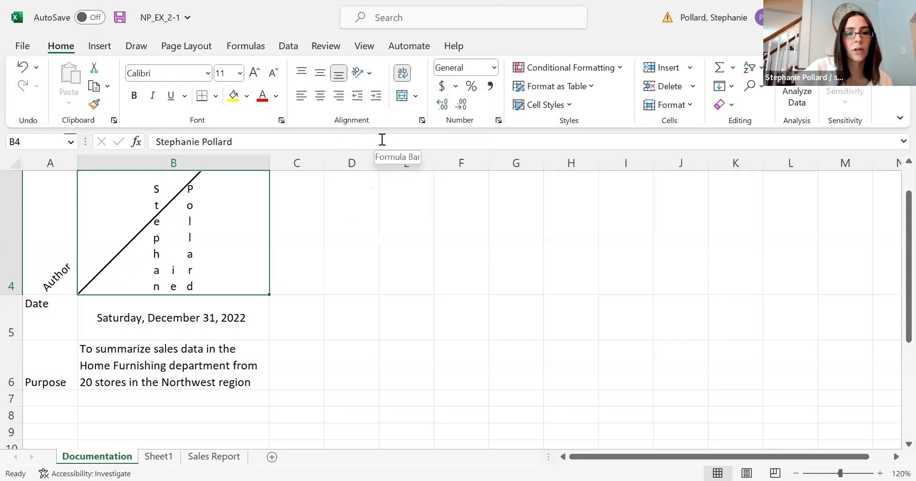
{"action": "left_click", "coordinate": [356, 75]}
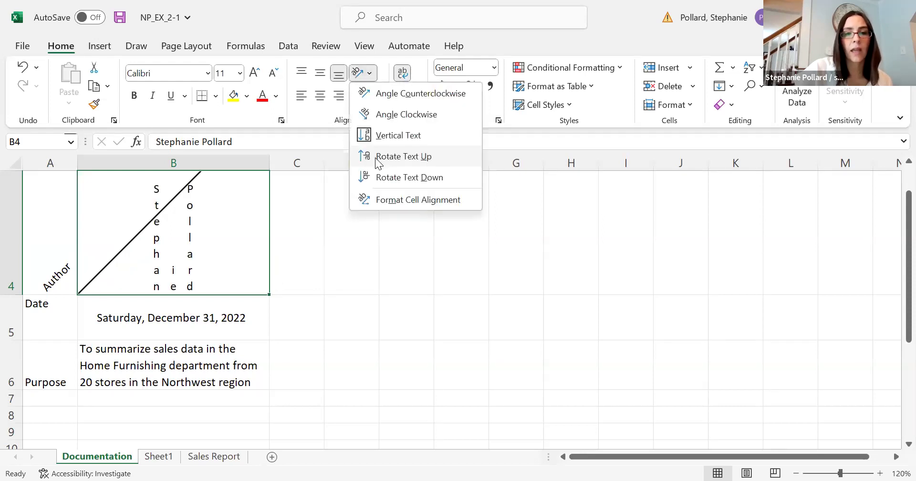
{"action": "left_click", "coordinate": [381, 181]}
{"action": "left_click", "coordinate": [321, 251]}
{"action": "left_click", "coordinate": [186, 239]}
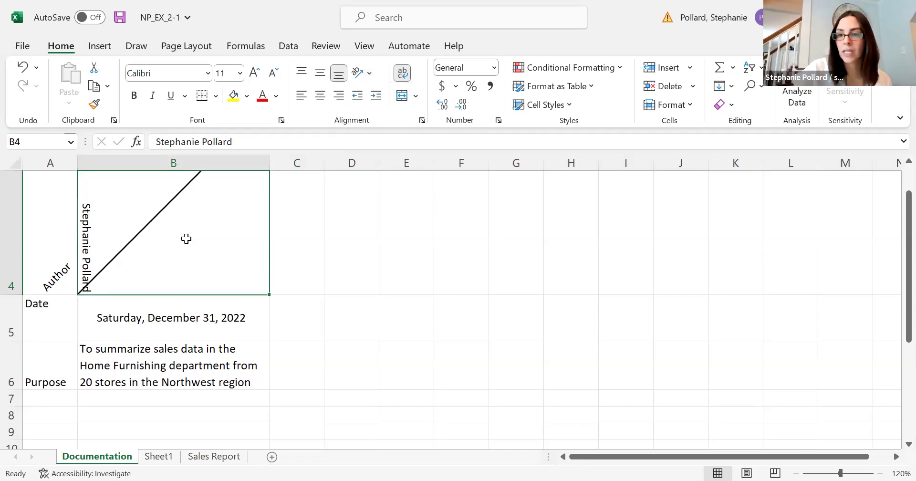
{"action": "left_click", "coordinate": [261, 307]}
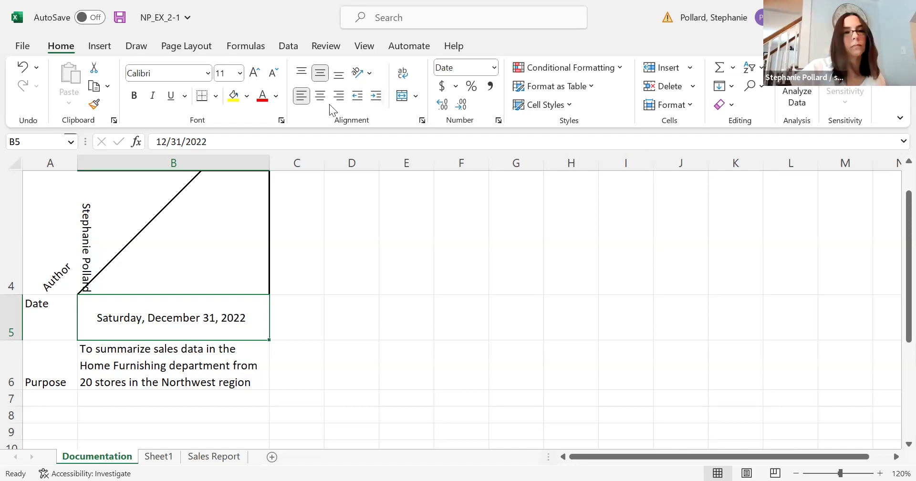
Give the date cell B5 a thick outside border
{"action": "left_click", "coordinate": [217, 98]}
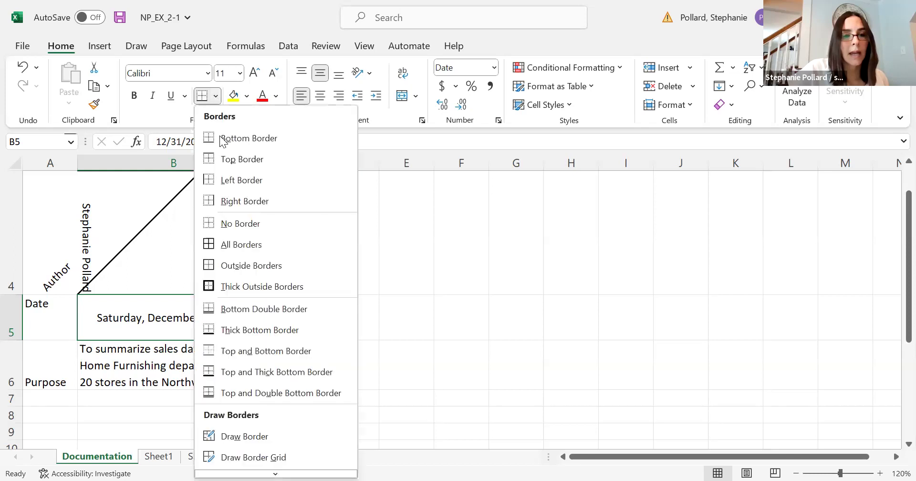
{"action": "left_click", "coordinate": [228, 244]}
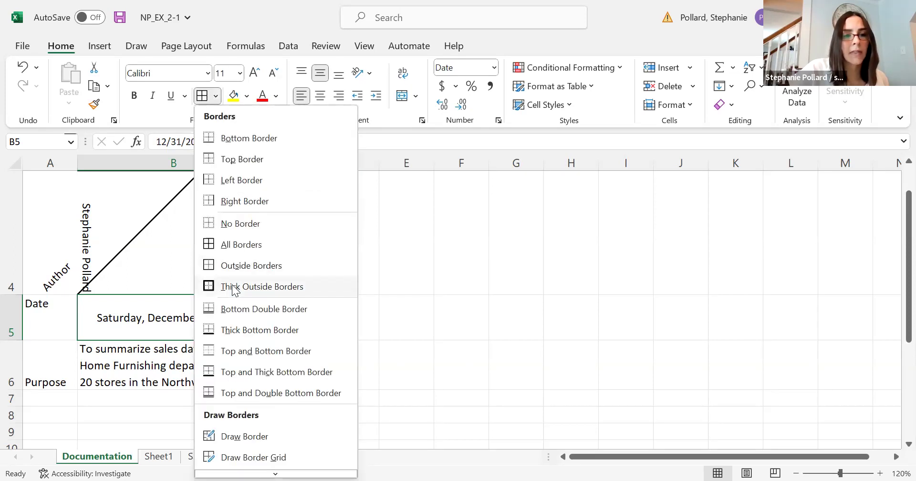
{"action": "left_click", "coordinate": [231, 286]}
{"action": "left_click", "coordinate": [334, 318]}
{"action": "left_click", "coordinate": [311, 360]}
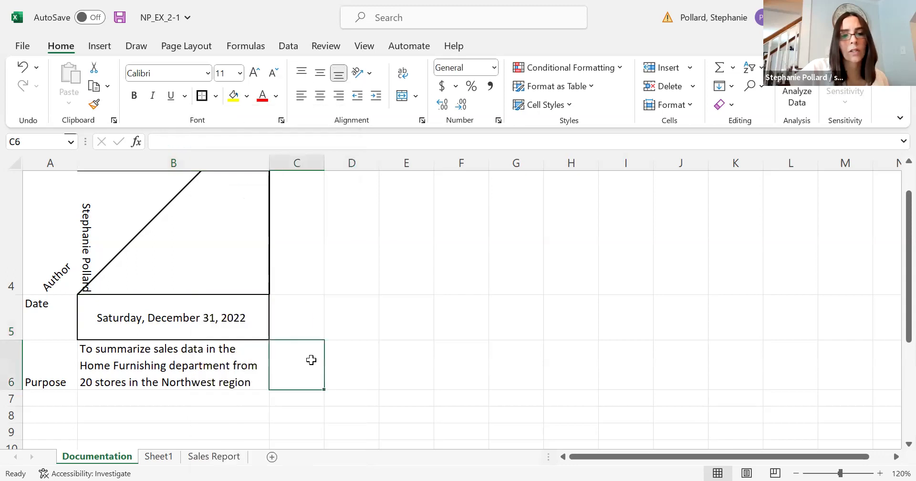
{"action": "left_click", "coordinate": [238, 369]}
Put All Borders on every cell of D4:G6, after briefly trying Outside Borders
{"action": "left_click_drag", "start_coordinate": [366, 237], "coordinate": [511, 348]}
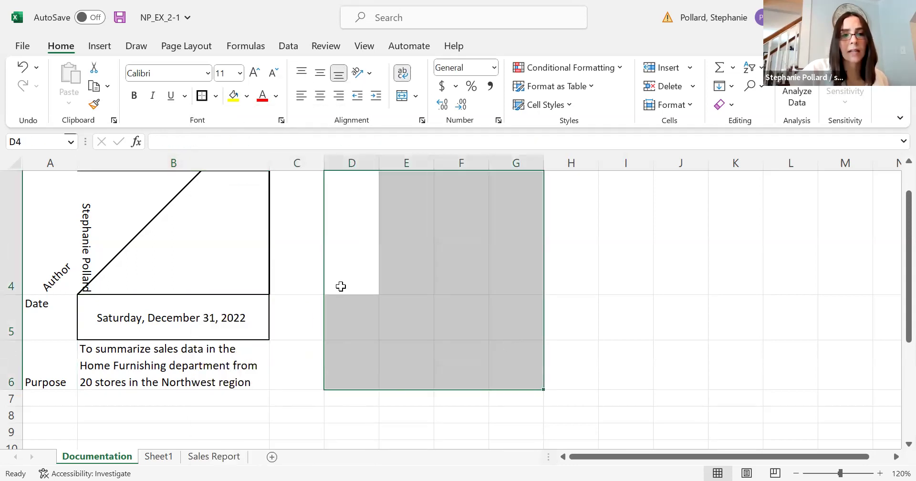
{"action": "left_click", "coordinate": [216, 98]}
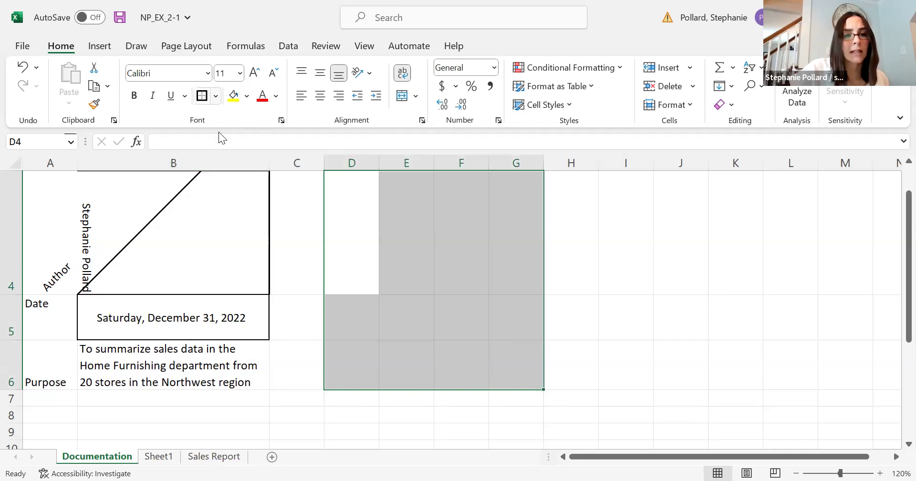
{"action": "left_click", "coordinate": [223, 244]}
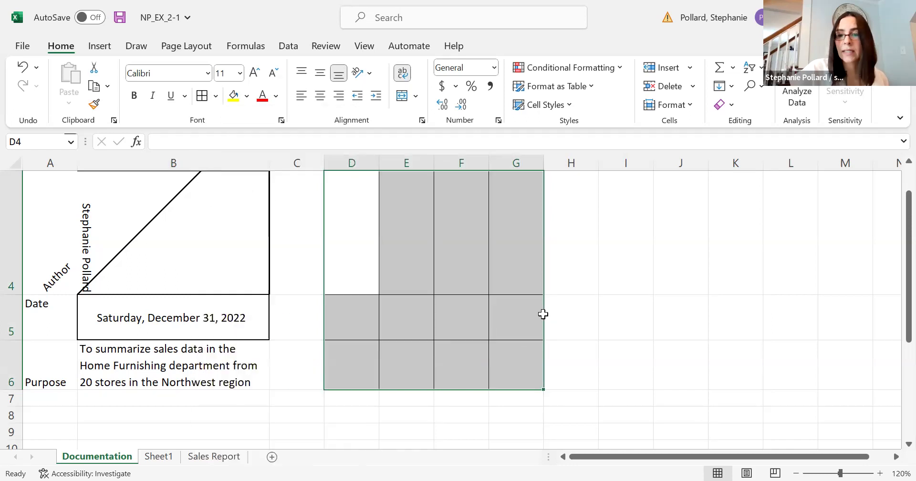
{"action": "left_click", "coordinate": [215, 99]}
{"action": "left_click", "coordinate": [226, 262]}
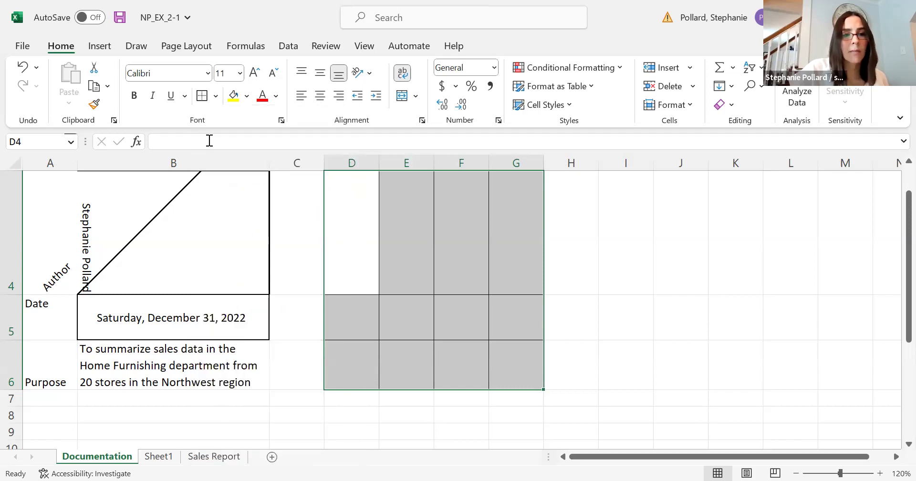
{"action": "left_click", "coordinate": [215, 98]}
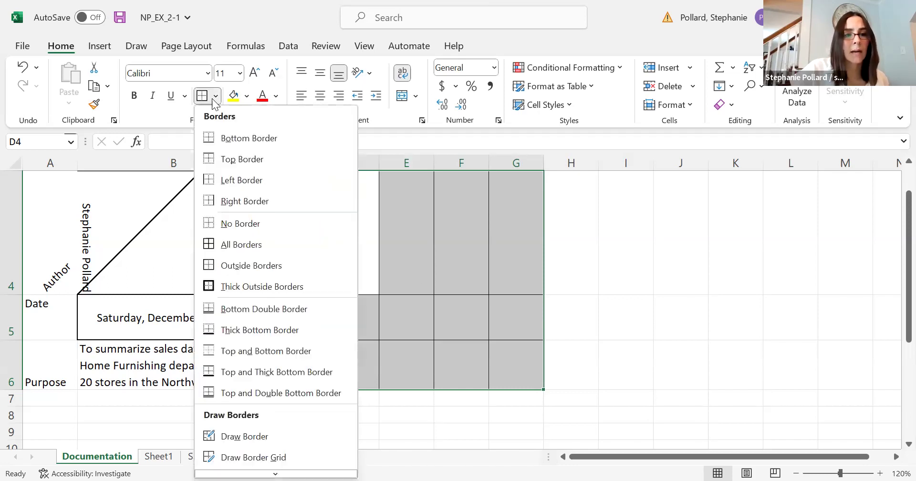
{"action": "left_click", "coordinate": [209, 244]}
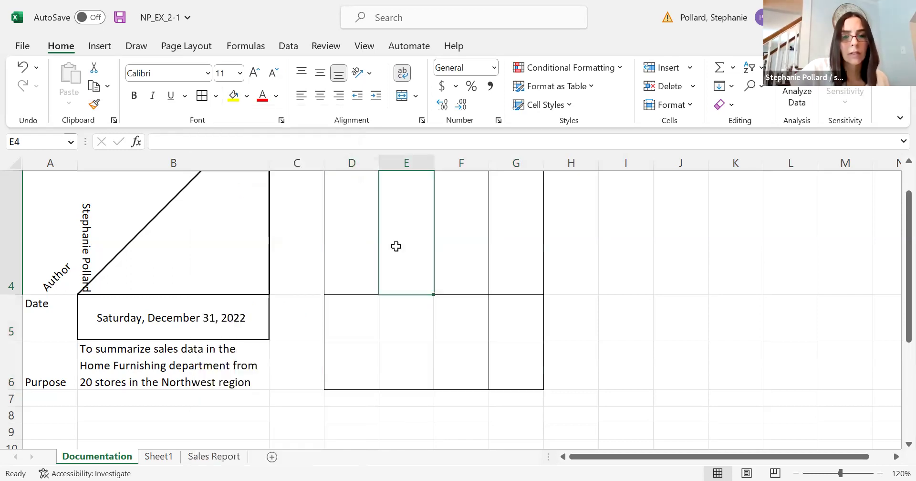
Clear the inside borders of D4:G6, leaving only an outline around the range
{"action": "left_click_drag", "start_coordinate": [364, 241], "coordinate": [502, 356]}
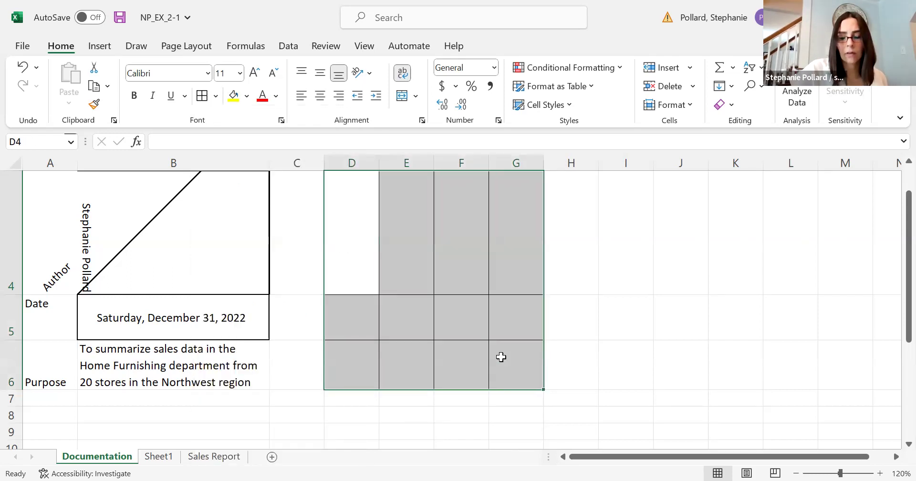
{"action": "right_click", "coordinate": [500, 345]}
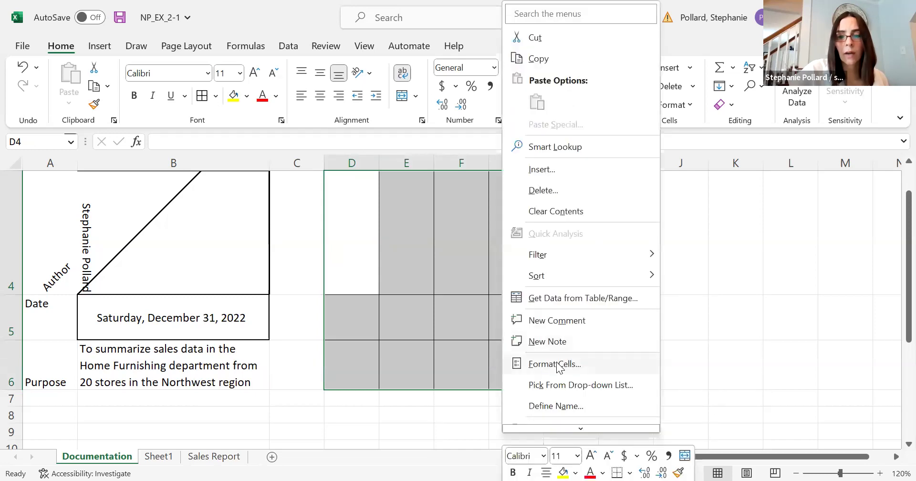
{"action": "left_click", "coordinate": [556, 365]}
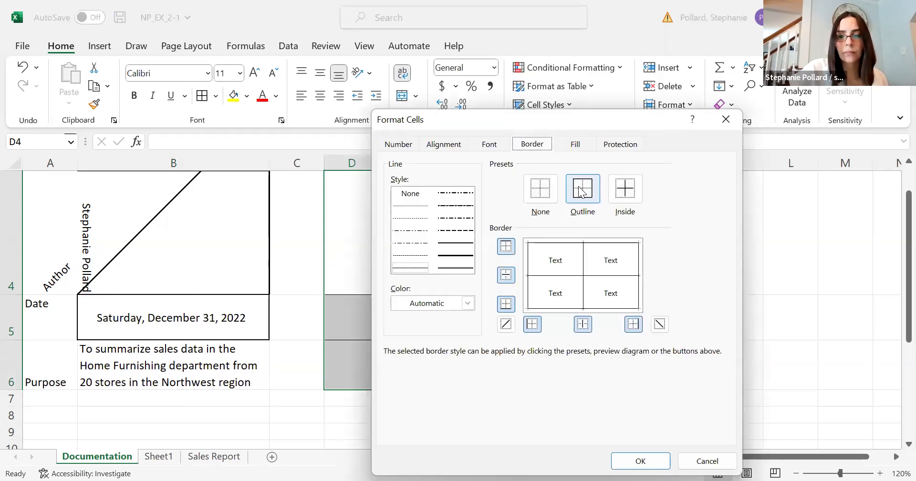
{"action": "left_click", "coordinate": [548, 191]}
{"action": "left_click", "coordinate": [579, 193]}
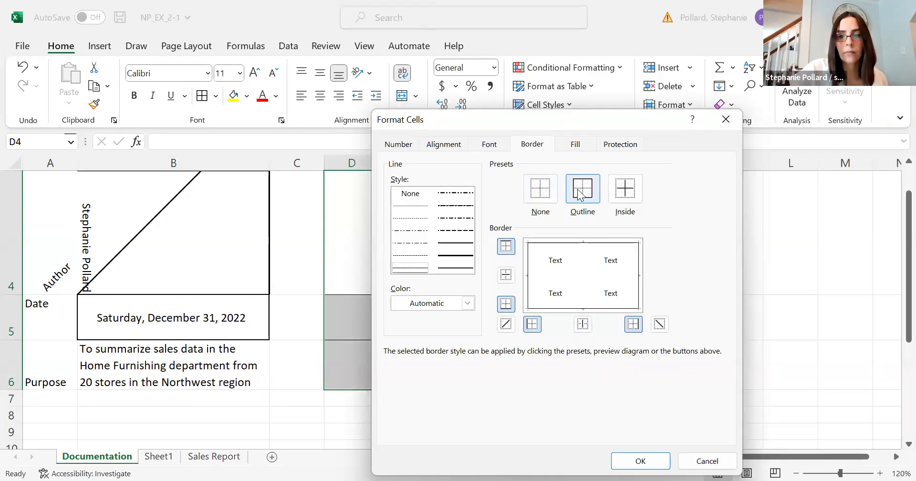
{"action": "left_click", "coordinate": [631, 461]}
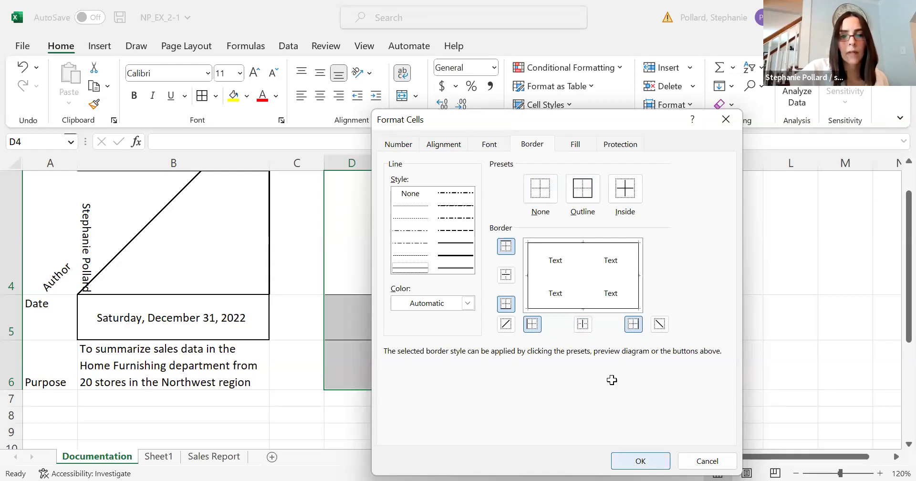
{"action": "left_click", "coordinate": [611, 379]}
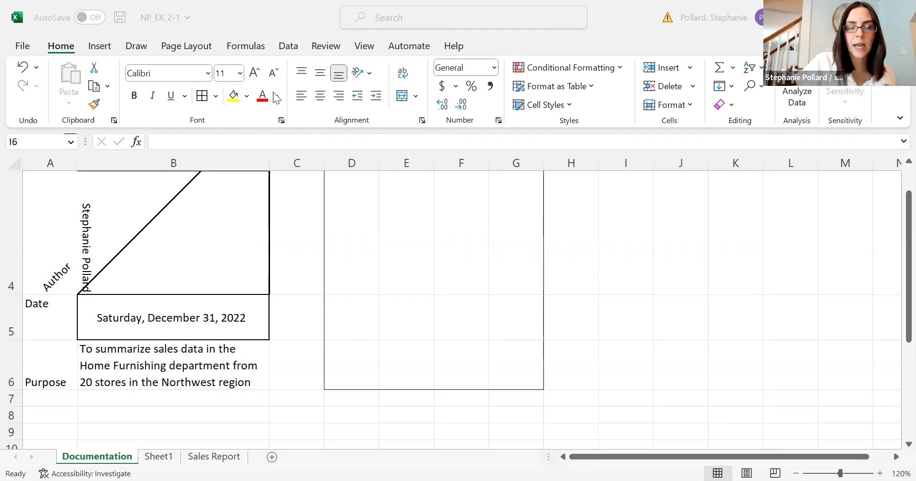
Format B6 as bold green Arial 14 on a yellow fill
{"action": "left_click", "coordinate": [147, 372]}
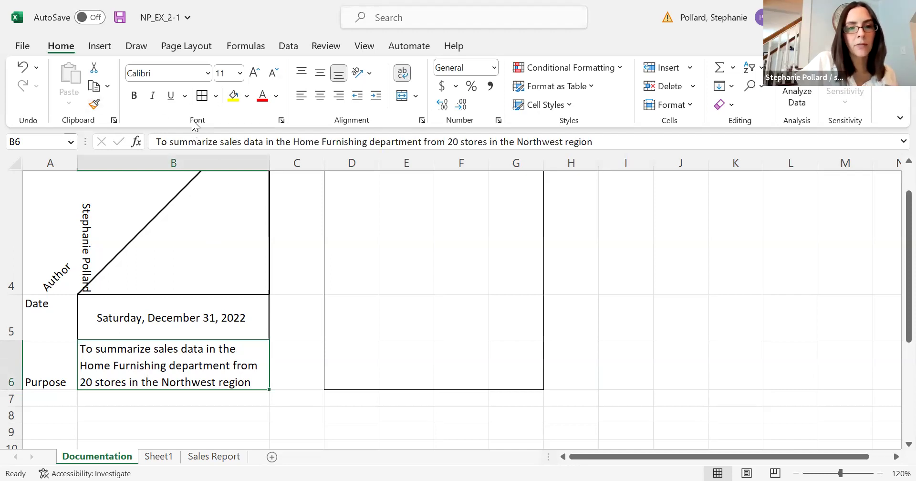
{"action": "left_click", "coordinate": [282, 121]}
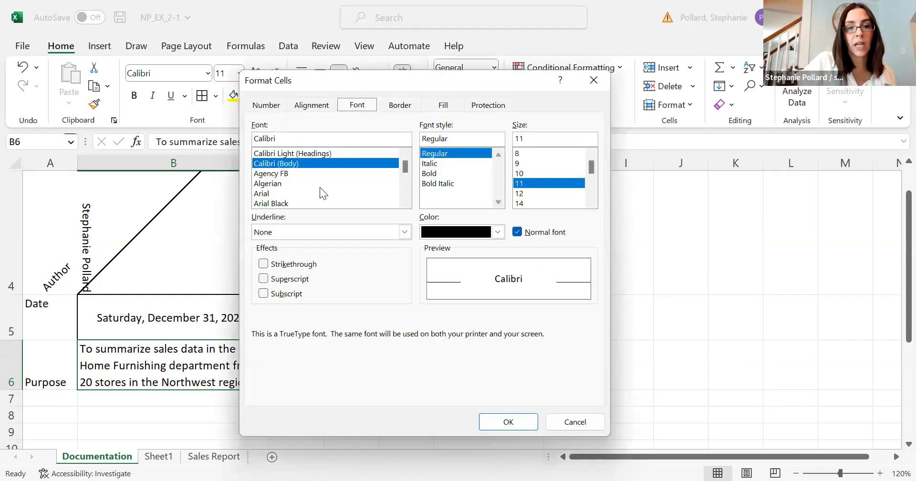
{"action": "left_click", "coordinate": [292, 193]}
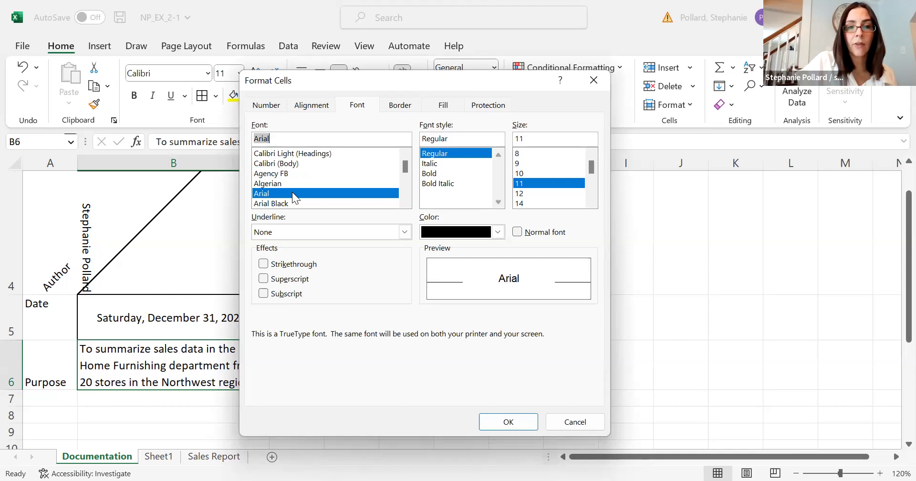
{"action": "left_click", "coordinate": [440, 173]}
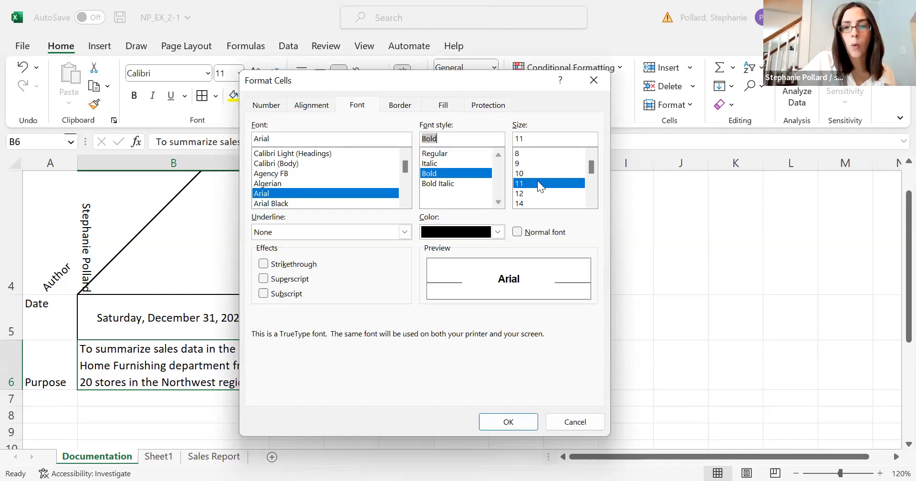
{"action": "left_click", "coordinate": [541, 204]}
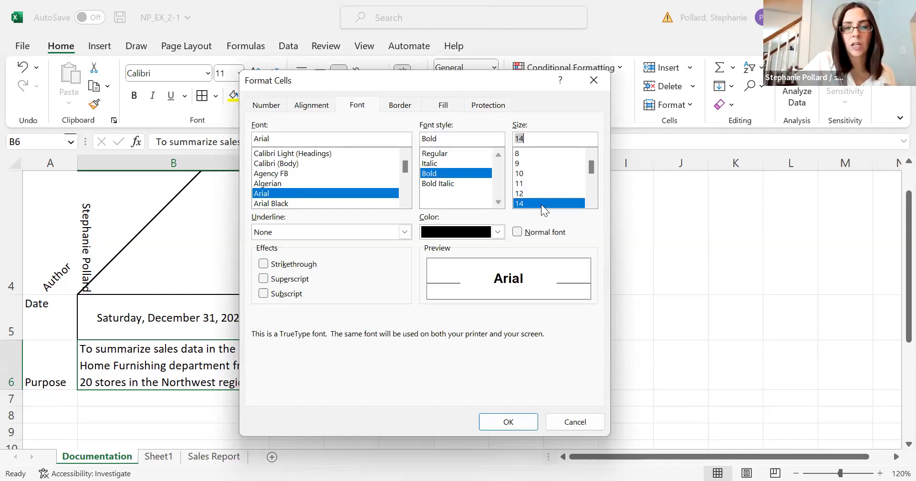
{"action": "left_click", "coordinate": [498, 232]}
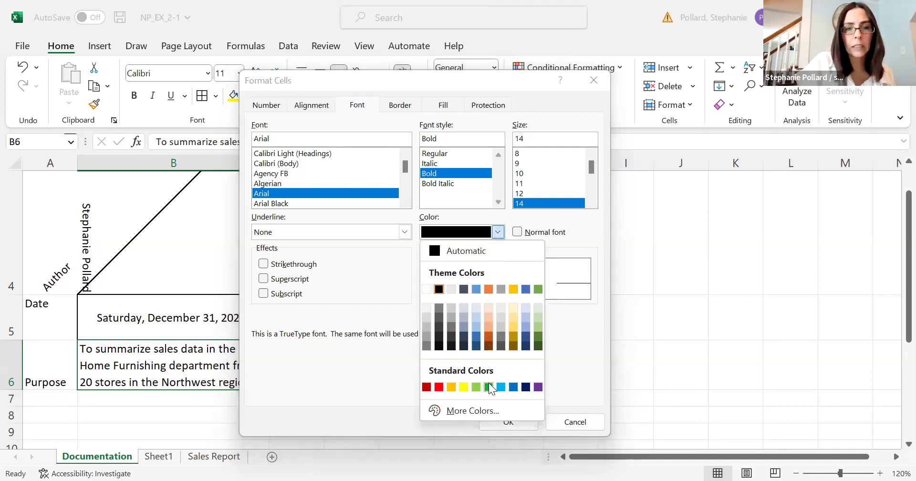
{"action": "left_click", "coordinate": [488, 388]}
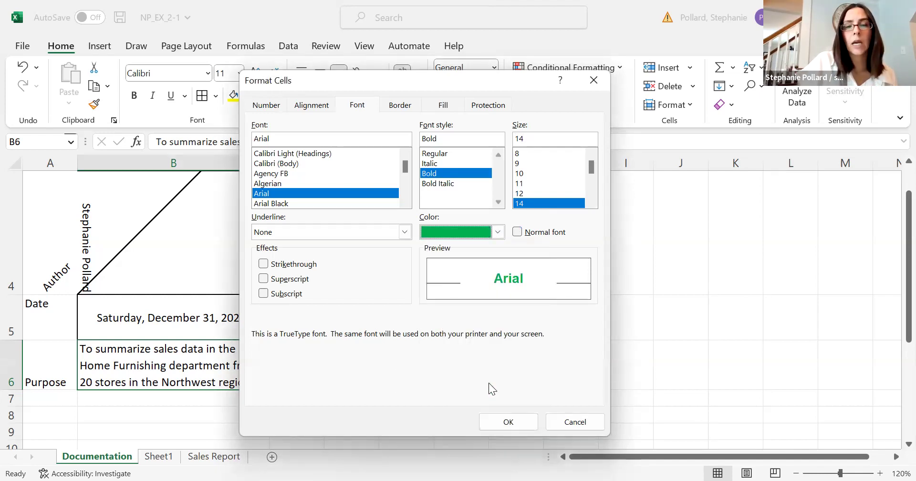
{"action": "left_click", "coordinate": [450, 107]}
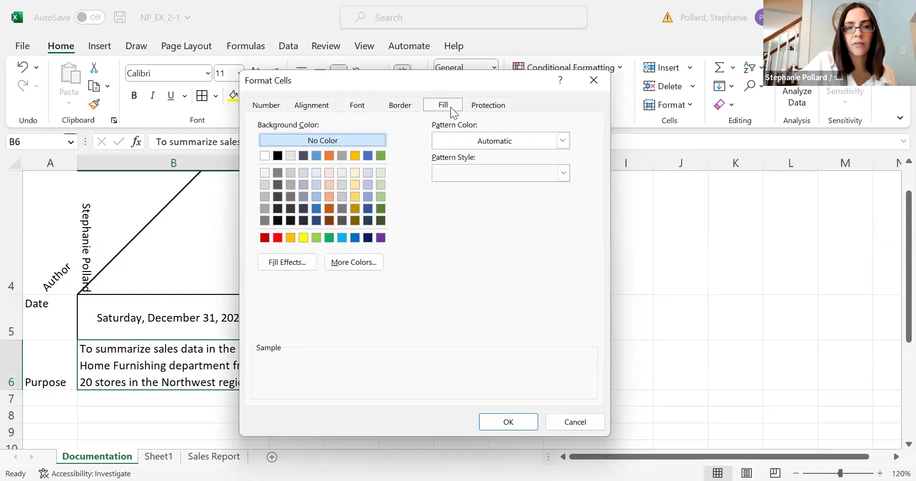
{"action": "left_click", "coordinate": [304, 238]}
{"action": "left_click", "coordinate": [506, 421]}
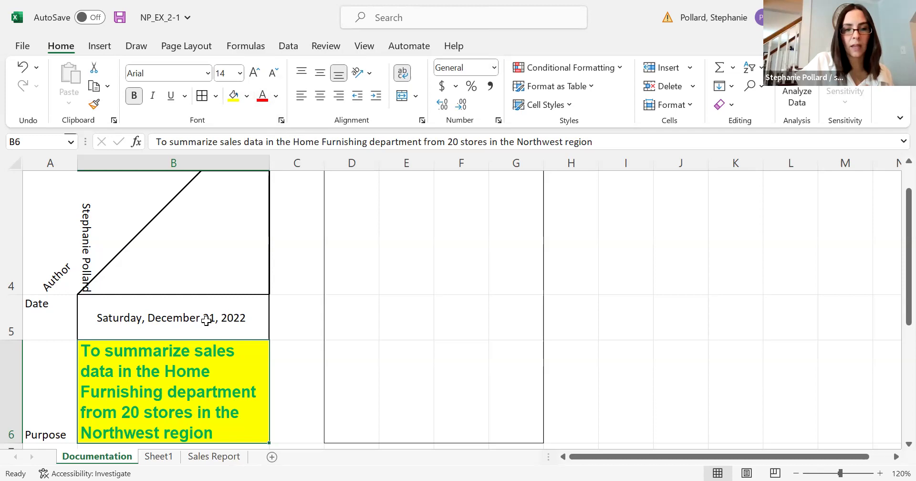
Give the selected documentation cells a thick outline border, then switch to the Sales Report sheet
{"action": "right_click", "coordinate": [202, 371]}
{"action": "left_click", "coordinate": [239, 388]}
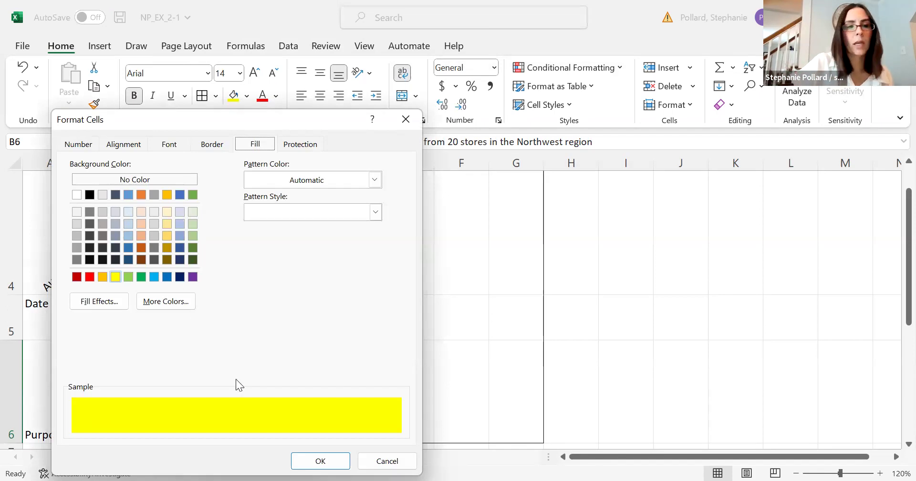
{"action": "left_click", "coordinate": [79, 144]}
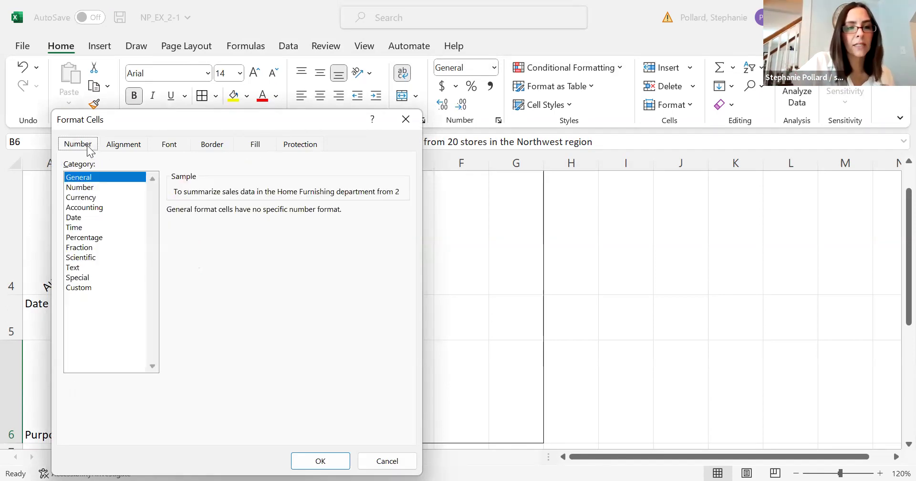
{"action": "left_click", "coordinate": [112, 148]}
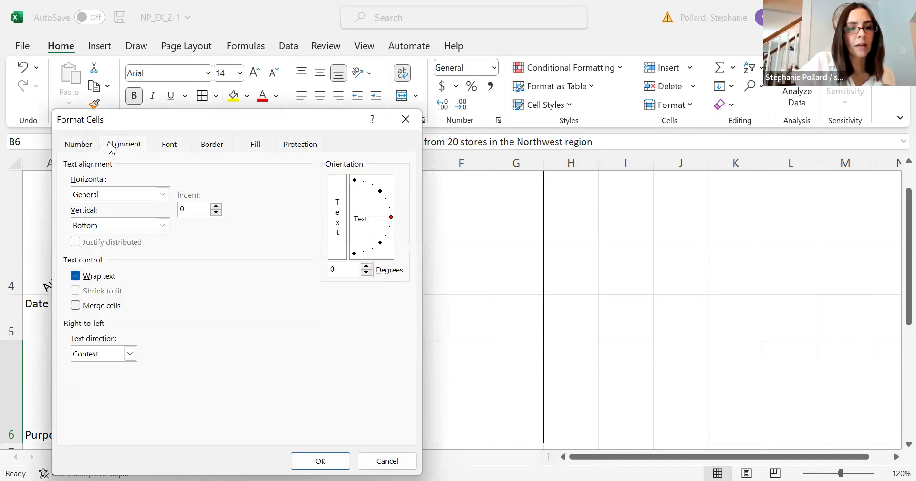
{"action": "left_click", "coordinate": [170, 149]}
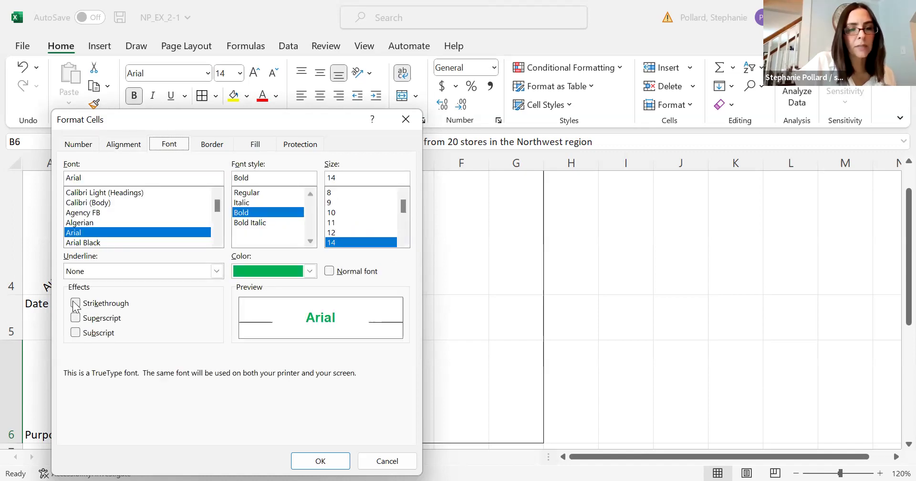
{"action": "left_click", "coordinate": [213, 144]}
{"action": "left_click", "coordinate": [264, 195]}
{"action": "left_click", "coordinate": [146, 257]}
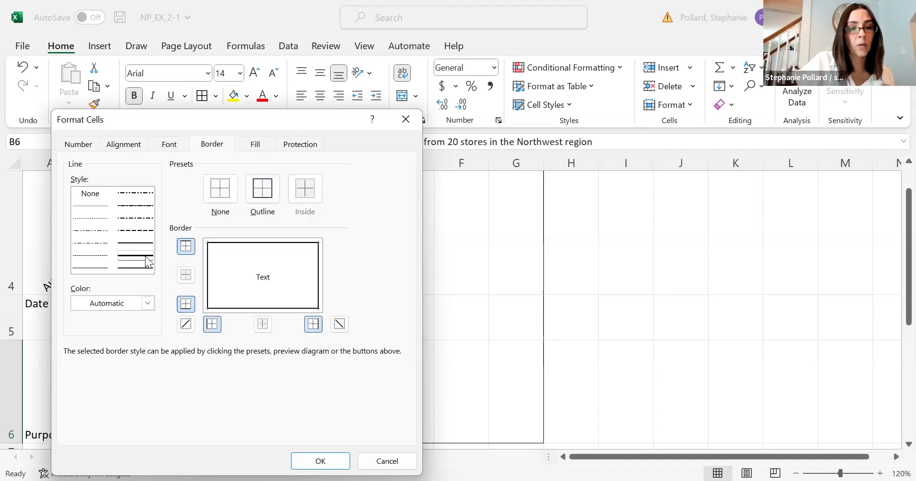
{"action": "left_click", "coordinate": [319, 461]}
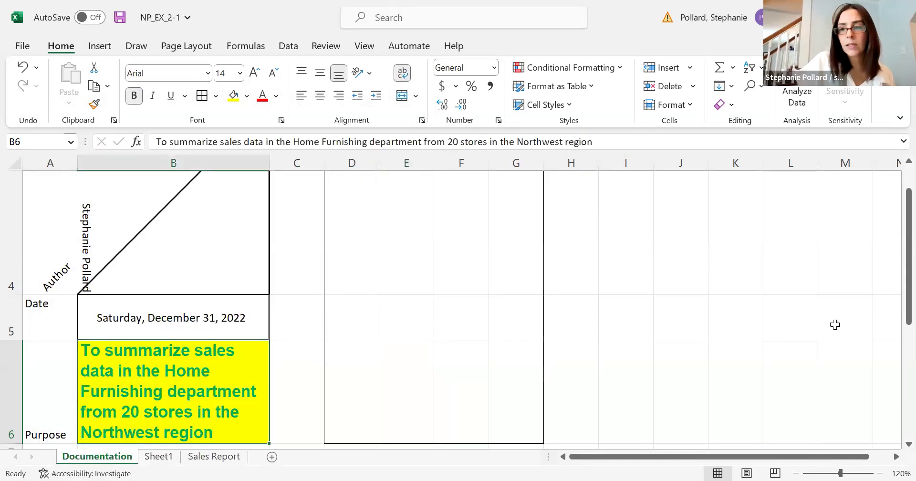
{"action": "left_click_drag", "start_coordinate": [893, 289], "coordinate": [896, 335]}
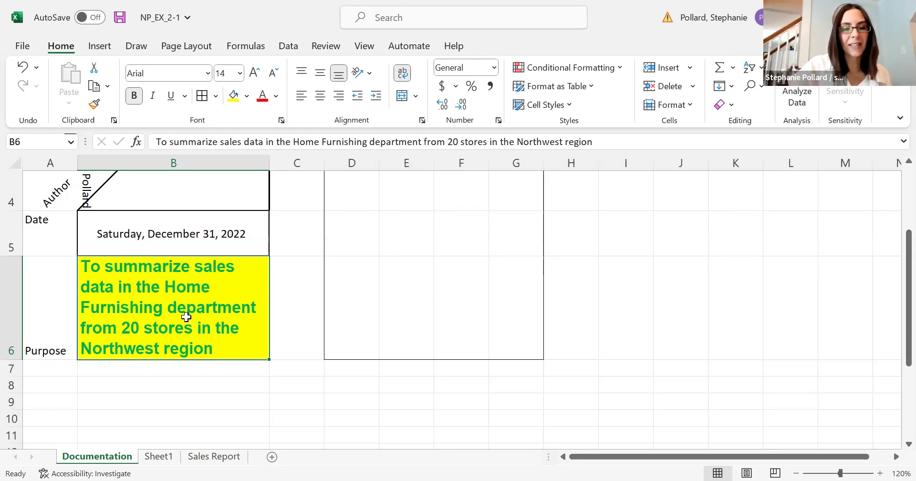
{"action": "left_click", "coordinate": [204, 461]}
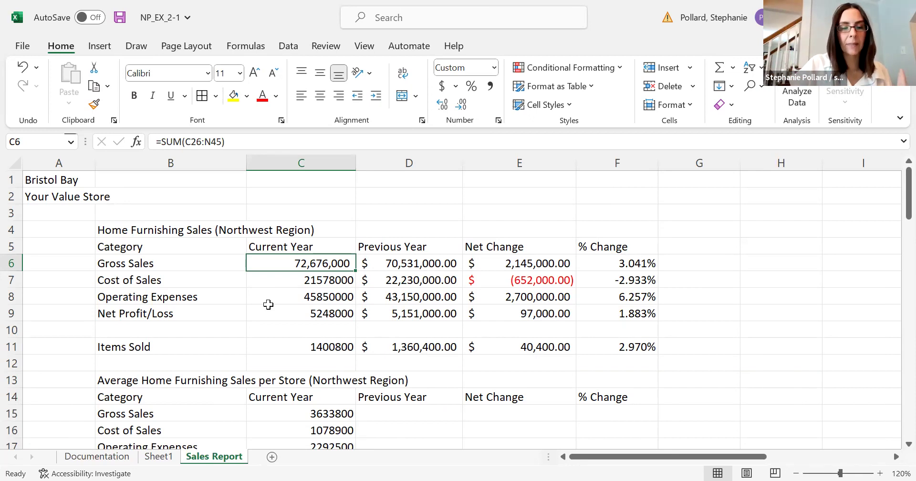
Fill the header row B5:F5 light green as a first attempt
{"action": "left_click", "coordinate": [187, 249]}
{"action": "left_click_drag", "start_coordinate": [347, 246], "coordinate": [620, 247]}
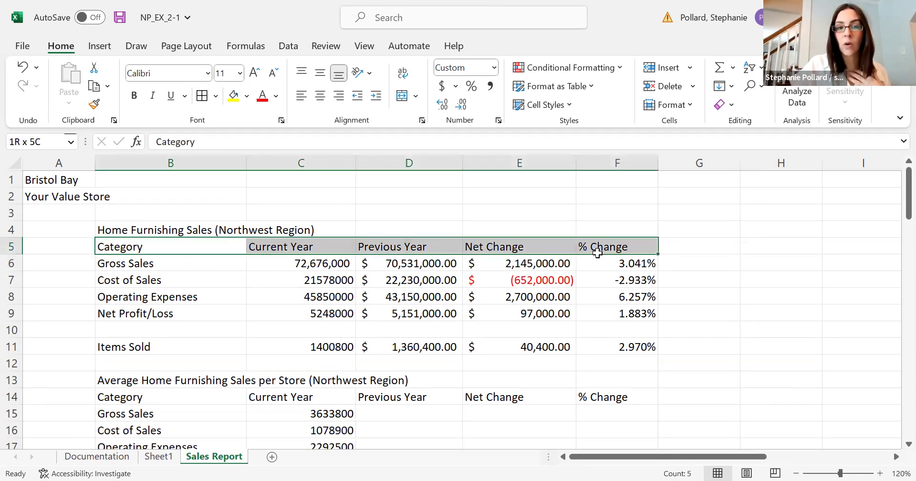
{"action": "left_click", "coordinate": [247, 97]}
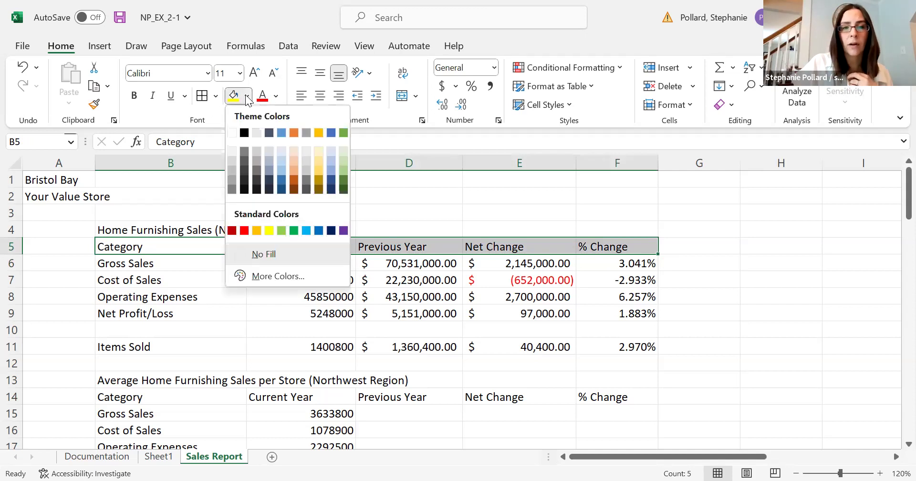
{"action": "left_click", "coordinate": [342, 168]}
{"action": "left_click", "coordinate": [362, 232]}
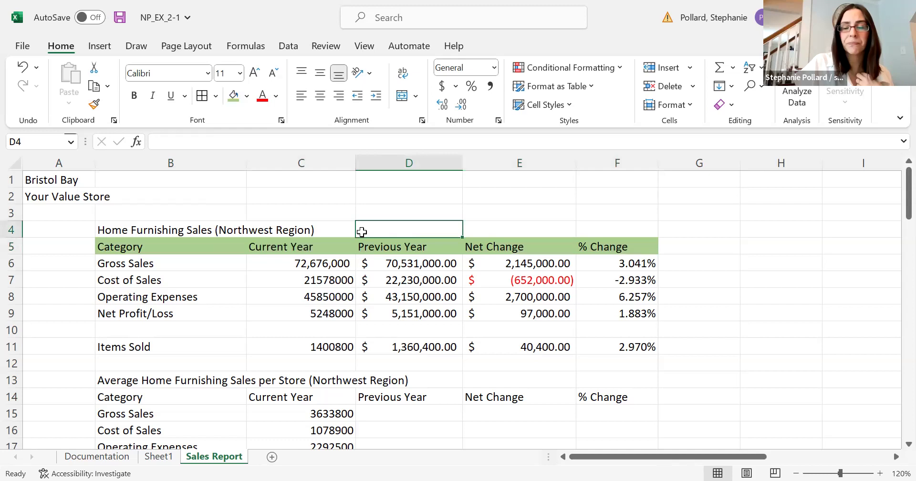
Refill header row B5:F5 dark green and make its text white
{"action": "left_click", "coordinate": [165, 246]}
{"action": "left_click_drag", "start_coordinate": [165, 246], "coordinate": [587, 246]}
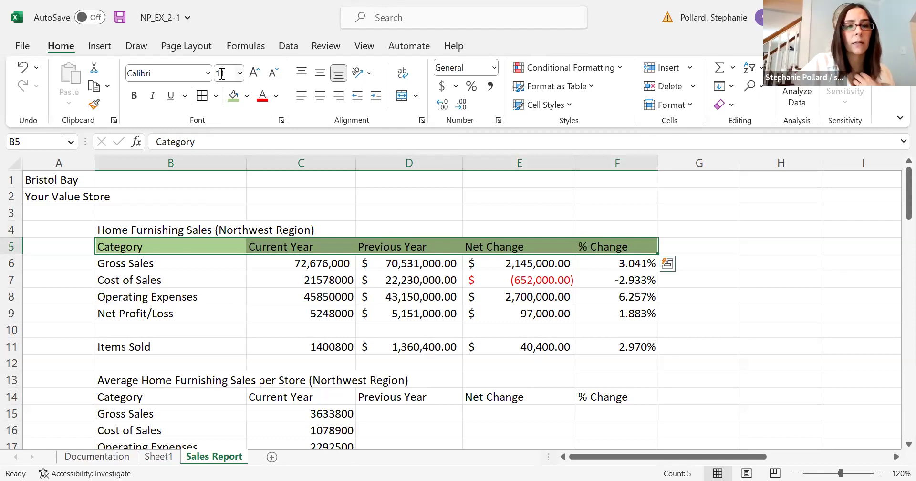
{"action": "left_click", "coordinate": [246, 96]}
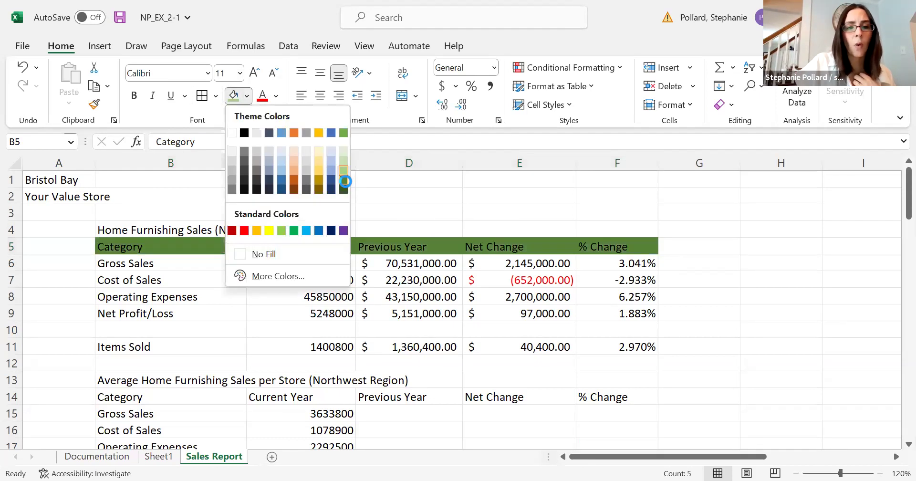
{"action": "left_click", "coordinate": [343, 180]}
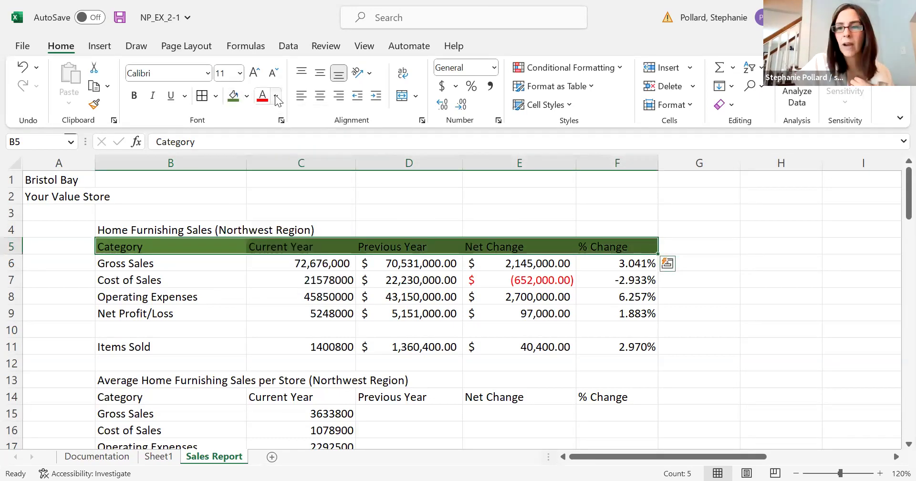
{"action": "left_click", "coordinate": [277, 97]}
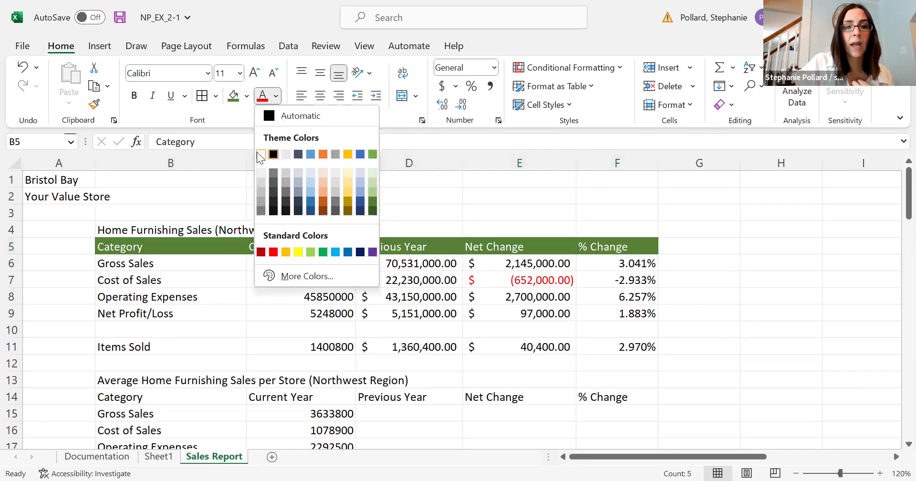
{"action": "left_click", "coordinate": [257, 153]}
{"action": "left_click", "coordinate": [262, 192]}
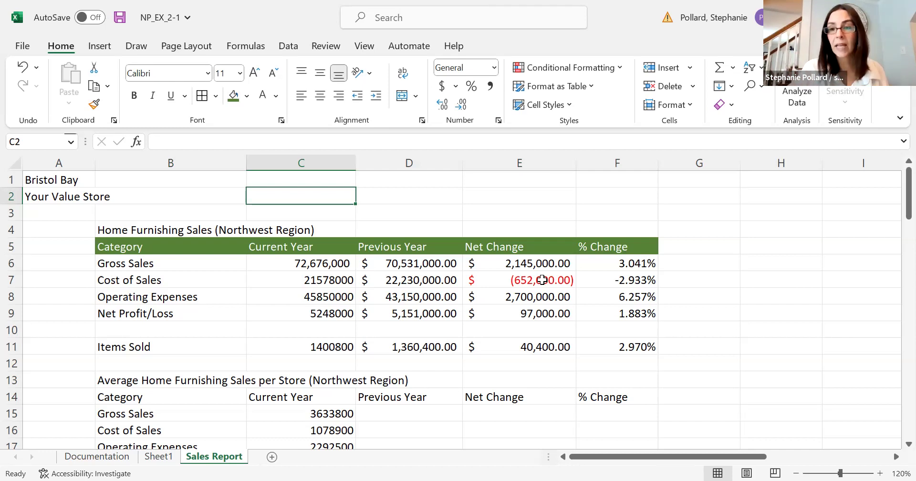
Turn the Cost of Sales -2.933% change in F7 standard red
{"action": "left_click", "coordinate": [618, 288]}
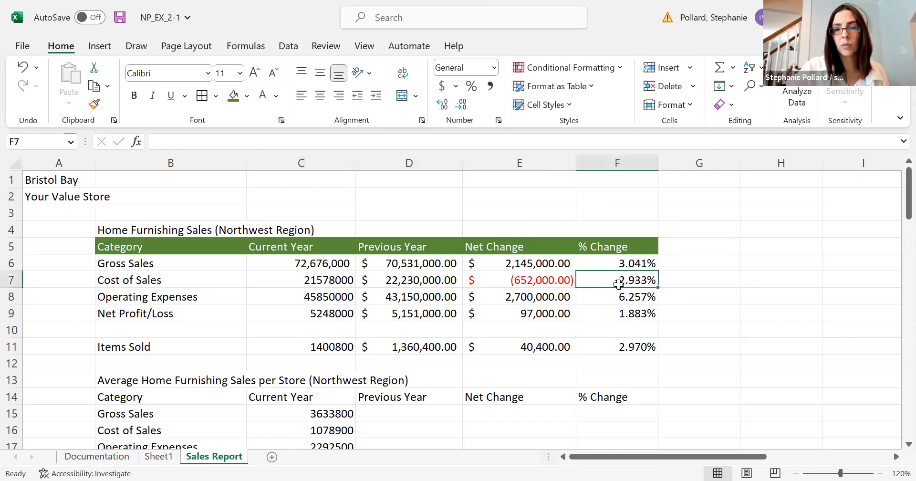
{"action": "left_click", "coordinate": [276, 96]}
{"action": "left_click", "coordinate": [273, 252]}
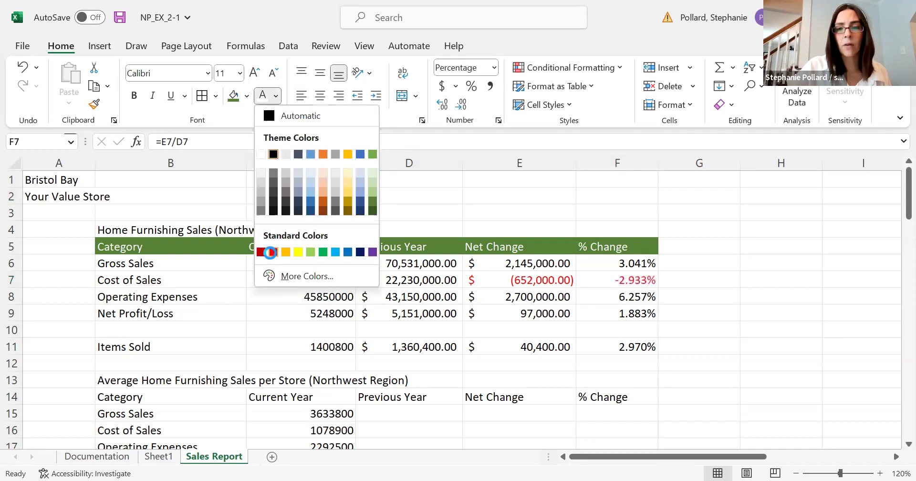
{"action": "left_click", "coordinate": [686, 300]}
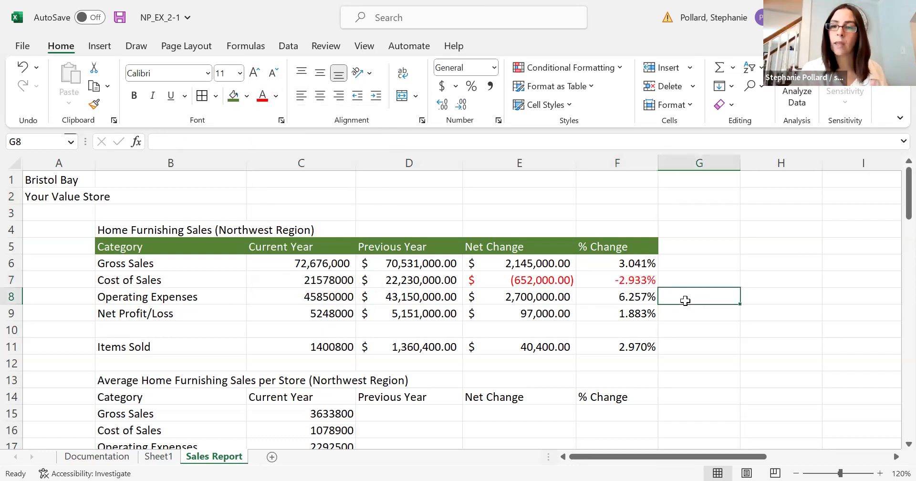